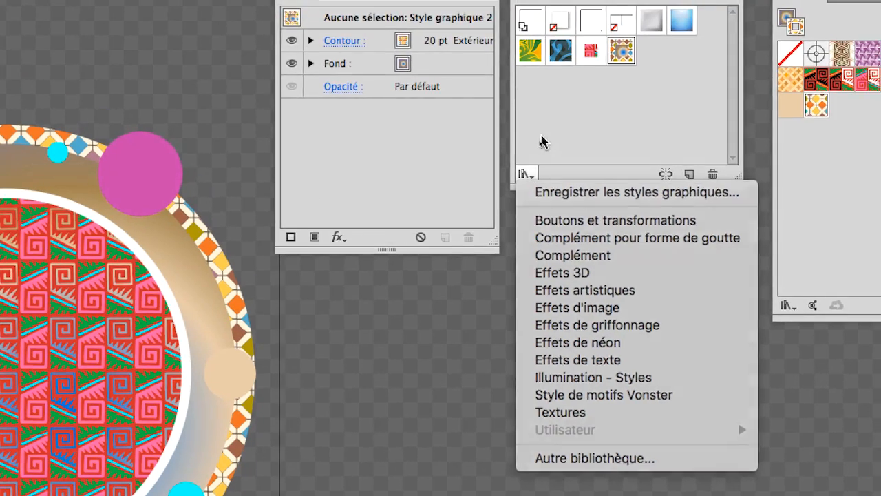
- Open the Effets de griffonnage graphic style library and place its enlarged panel beside the artwork
left_click(550, 105)
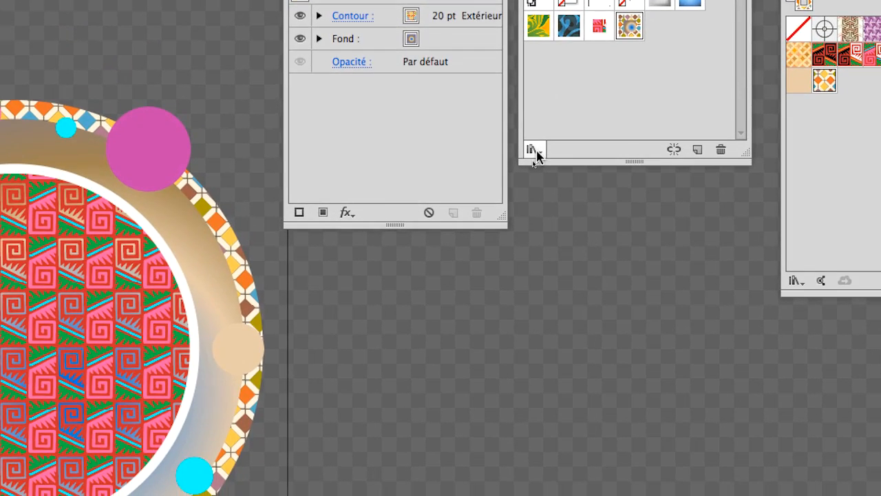
left_click(522, 217)
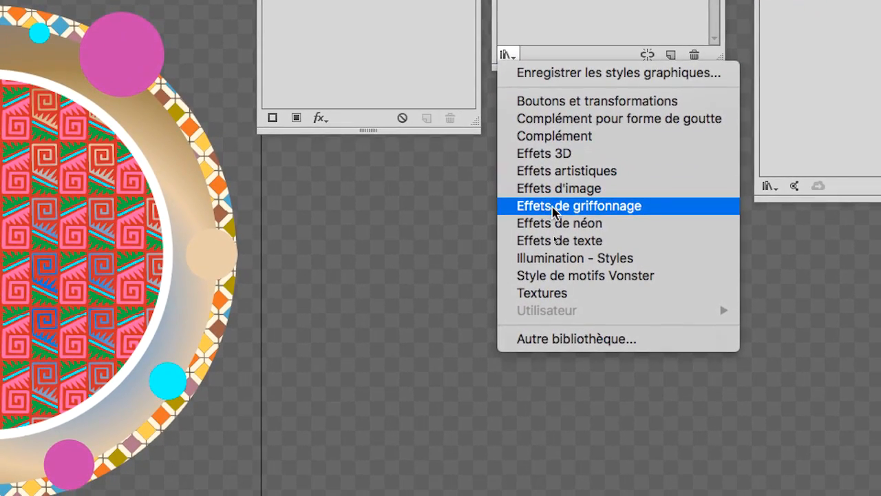
left_click(553, 208)
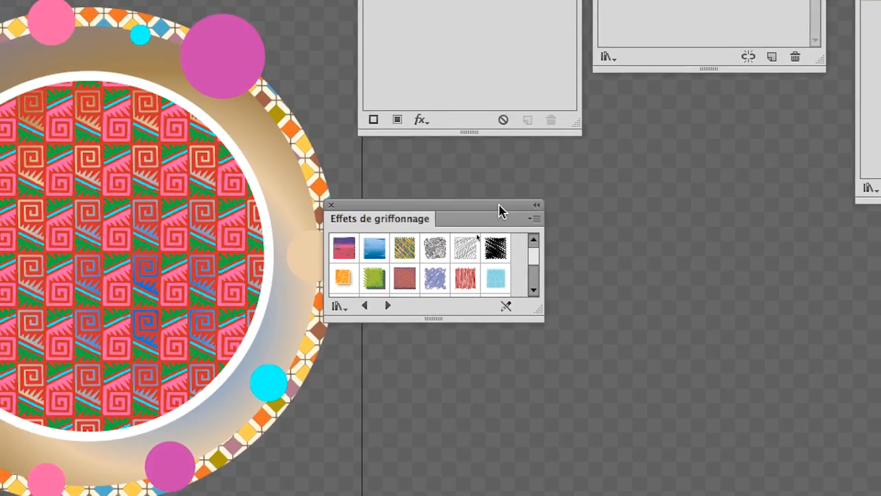
left_click_drag(501, 211, 572, 172)
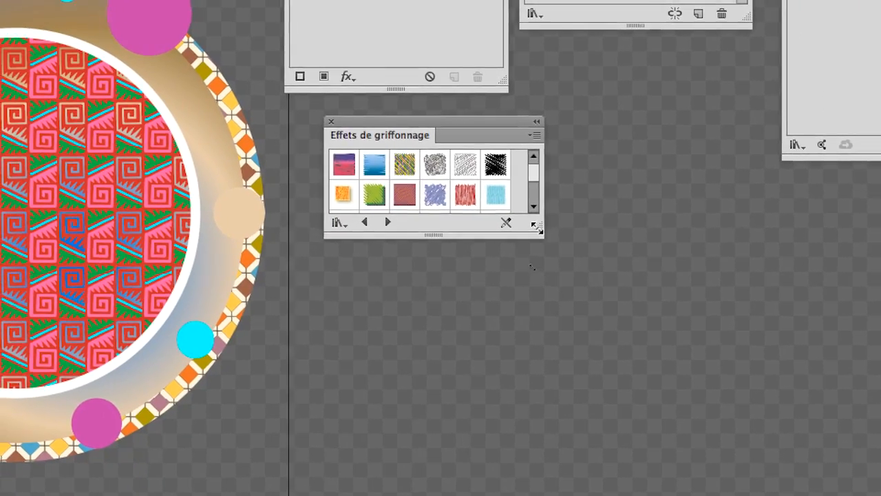
left_click_drag(610, 276, 645, 317)
- Try several scribble styles on the inner patterned circle, starting with Griffonnage 10 and ending with the brown Griffonnage 16
left_click(164, 175)
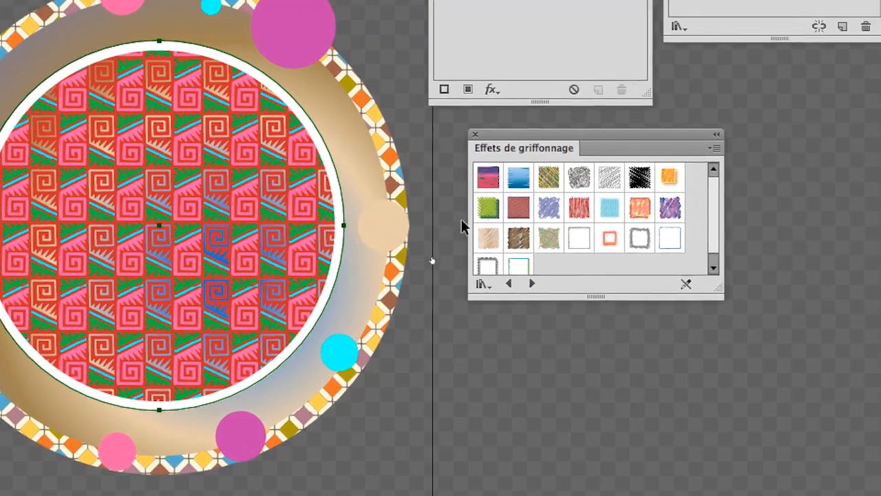
left_click(384, 170)
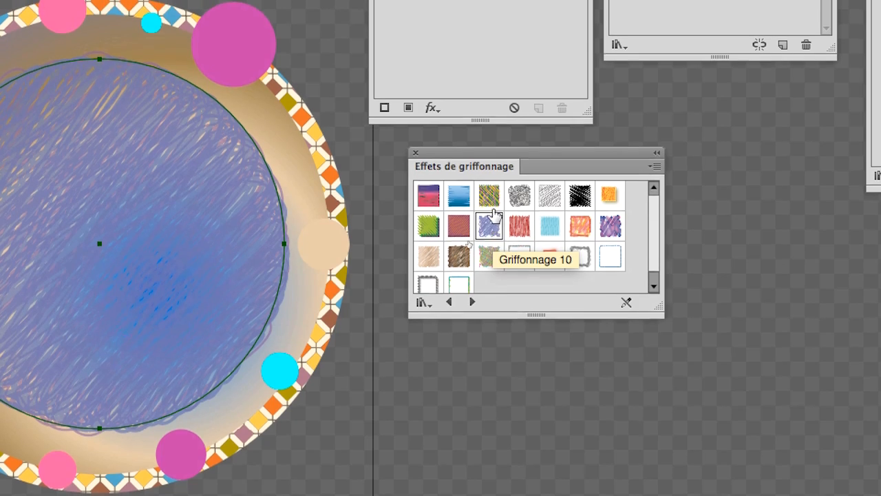
left_click(491, 183)
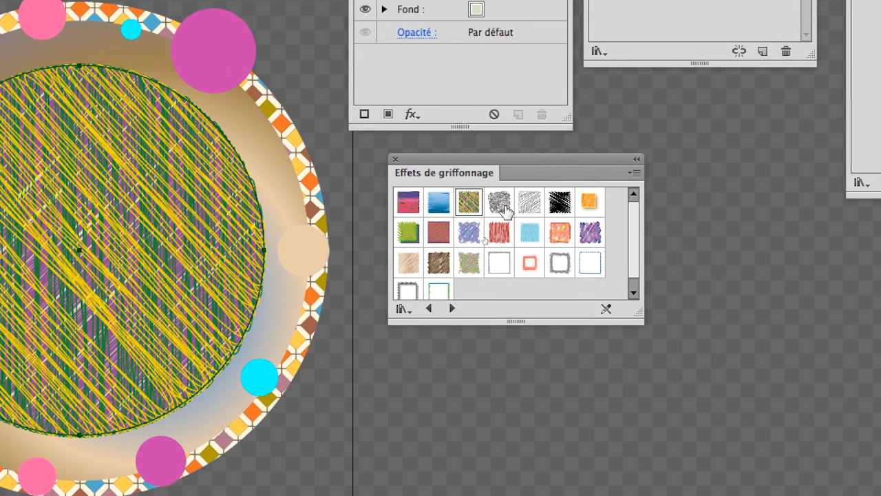
left_click(546, 207)
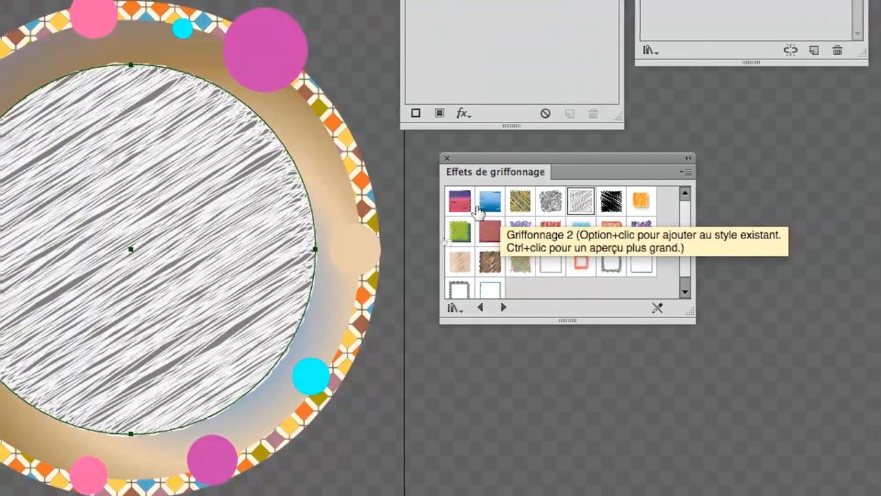
left_click(469, 203)
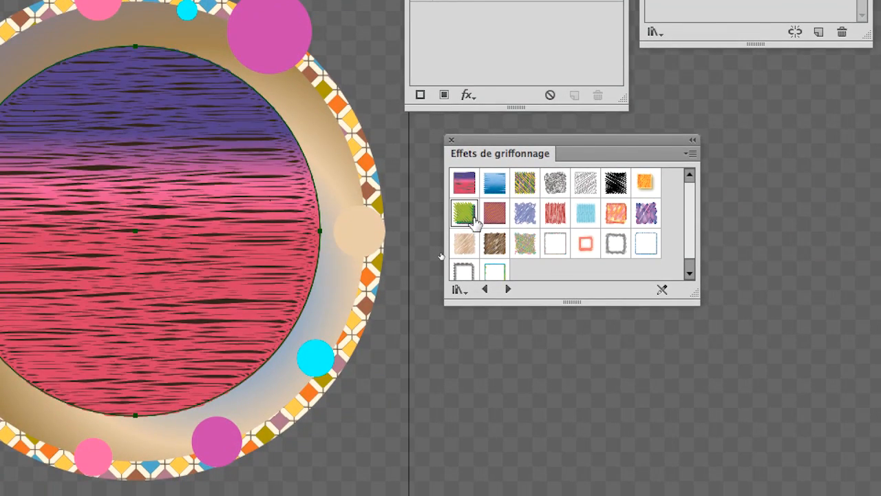
left_click(494, 245)
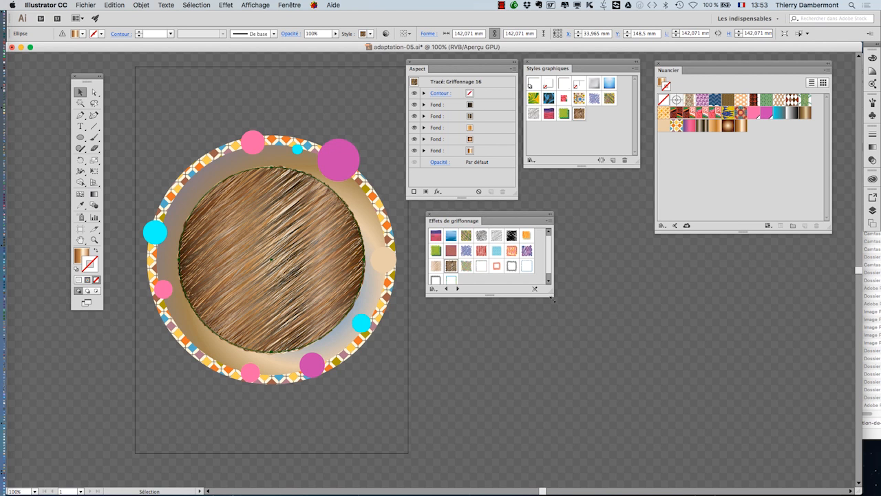
- Enlarge and reposition the scribble library so all its styles fit, and select the large circle behind the inner one
left_click_drag(549, 290, 561, 329)
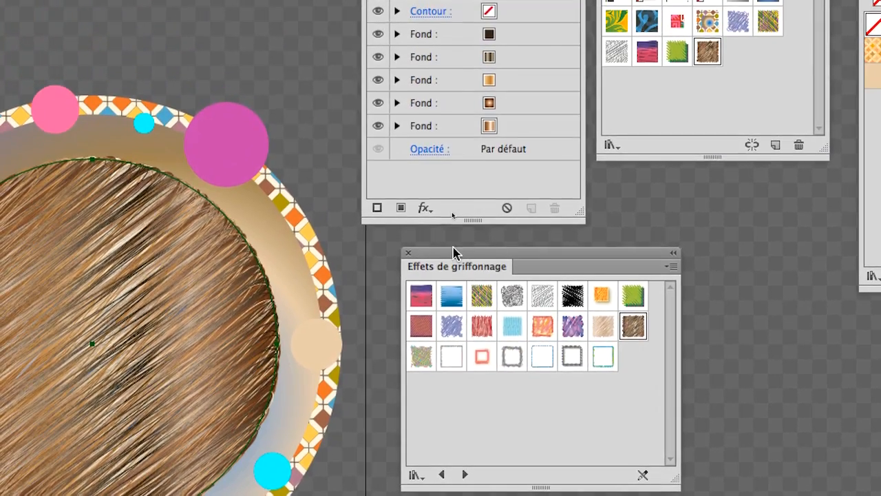
left_click_drag(453, 253, 397, 252)
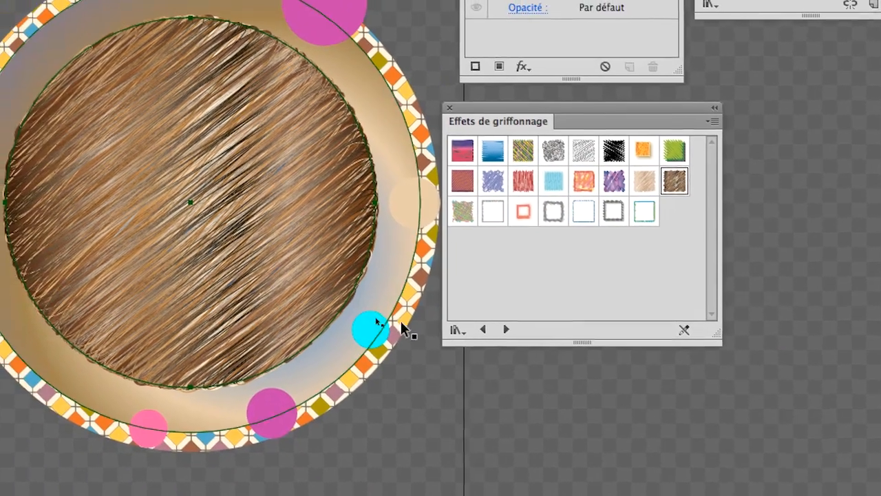
left_click(332, 315)
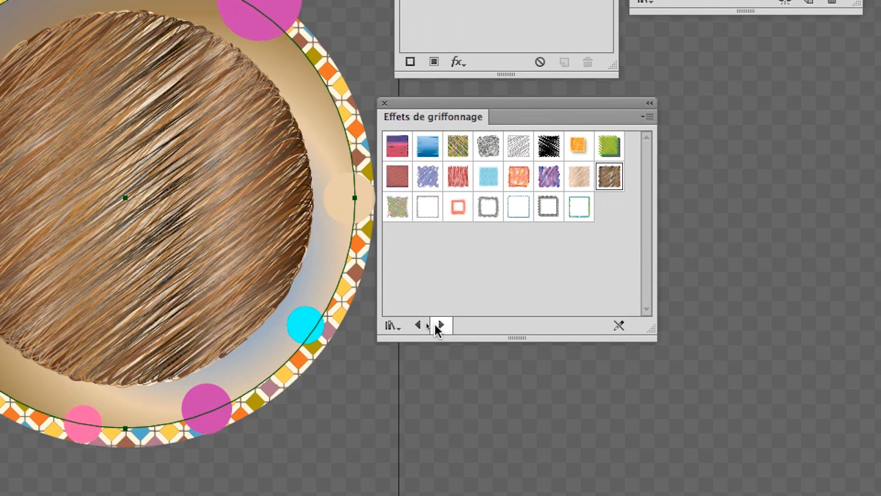
- Browse the neon, text, Vonster and illumination style libraries, and try a red and a green Illumination style on the large circle
left_click(462, 330)
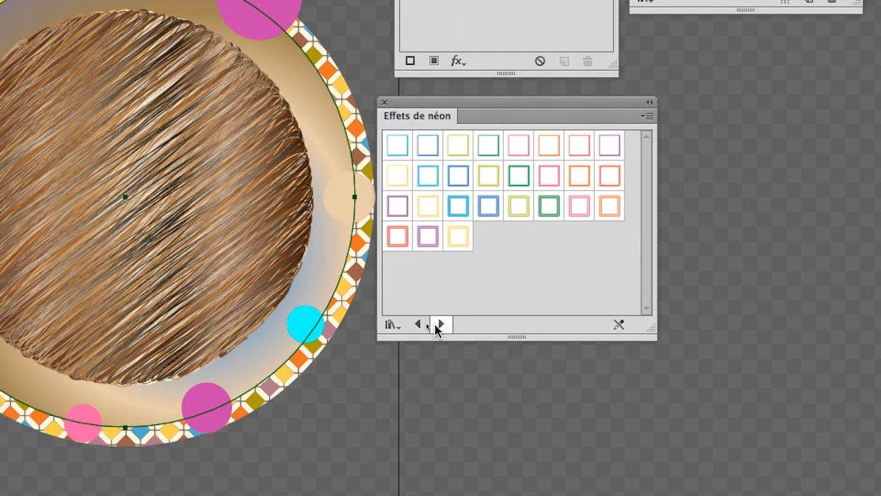
left_click(462, 330)
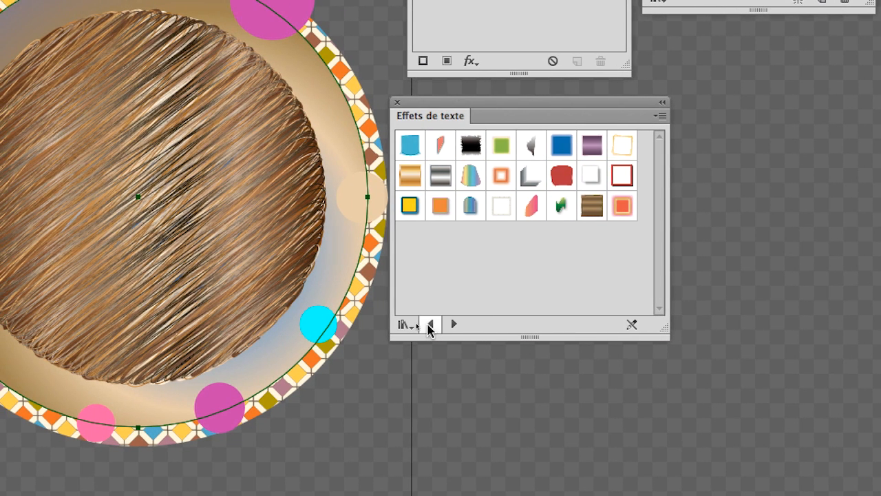
left_click(428, 327)
left_click(435, 328)
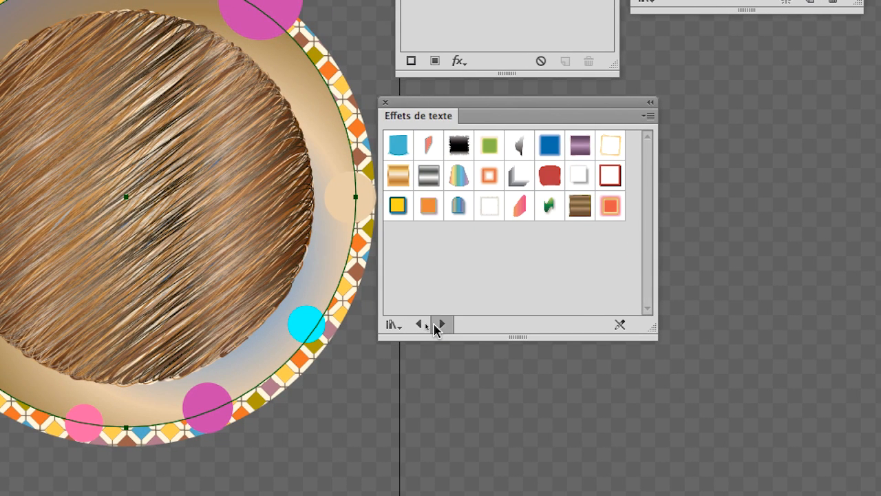
left_click(438, 324)
left_click(436, 328)
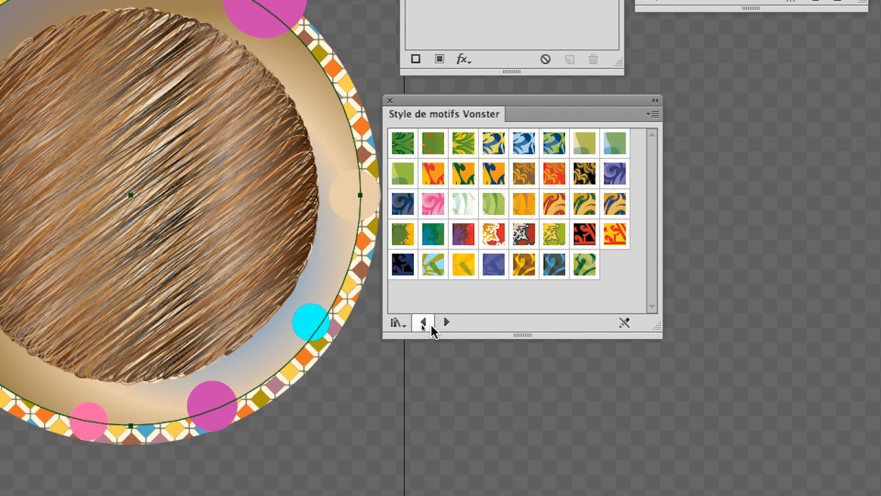
left_click(424, 325)
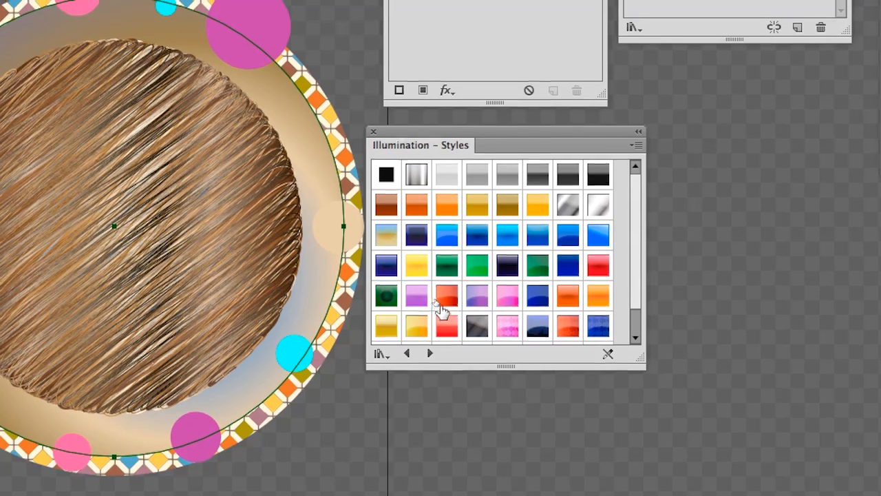
left_click(462, 270)
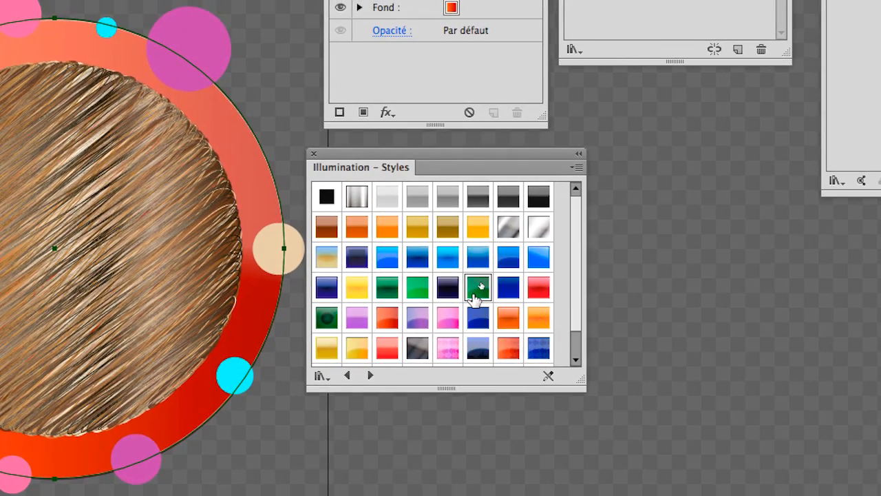
left_click(536, 268)
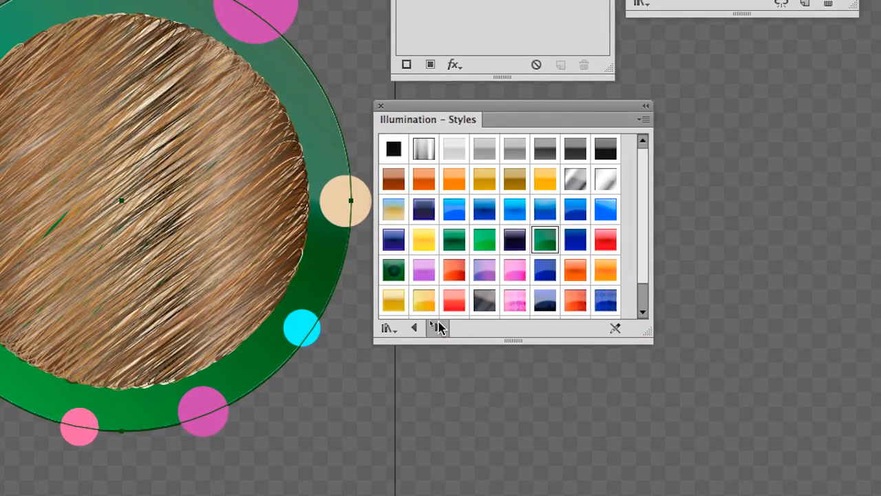
- Apply the Eclaboussure 1 style from the Style de motifs Vonster library to the large circle and move the library aside
left_click(437, 327)
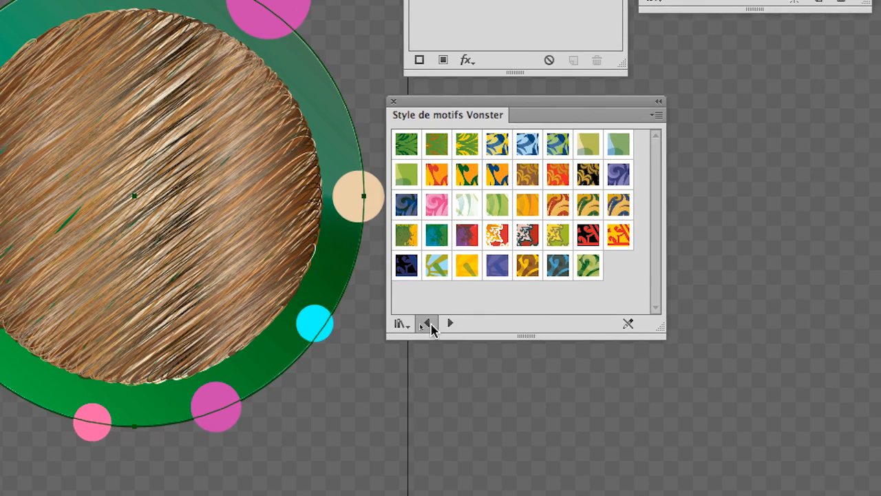
left_click(414, 328)
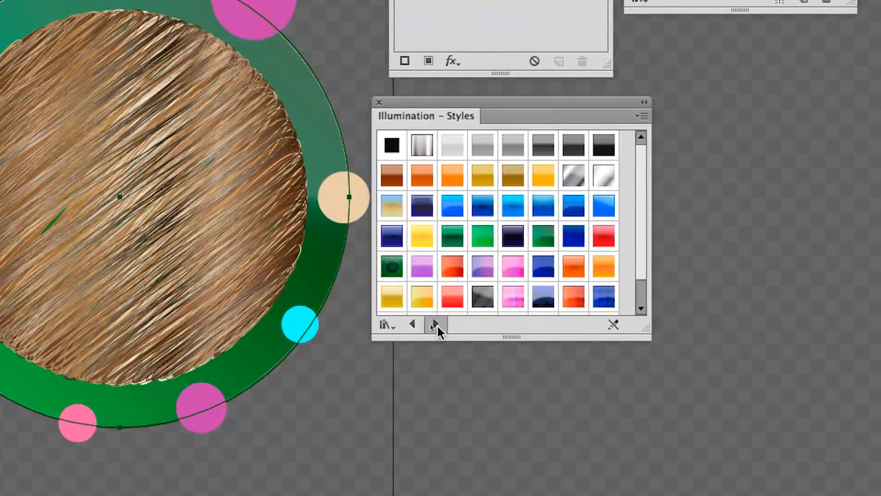
left_click(435, 326)
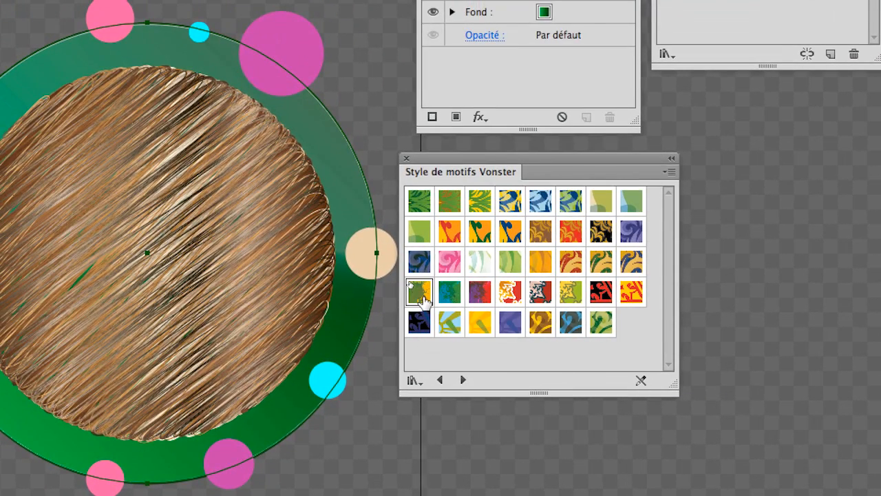
left_click(419, 292)
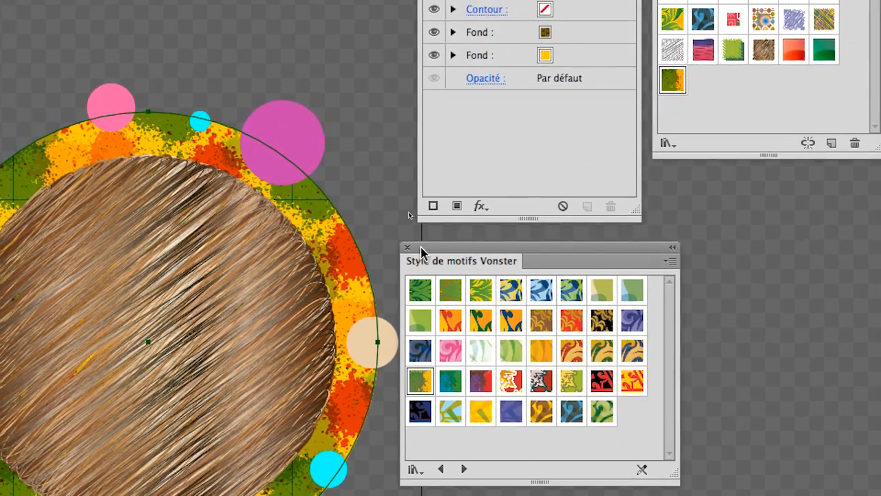
left_click_drag(421, 252, 451, 254)
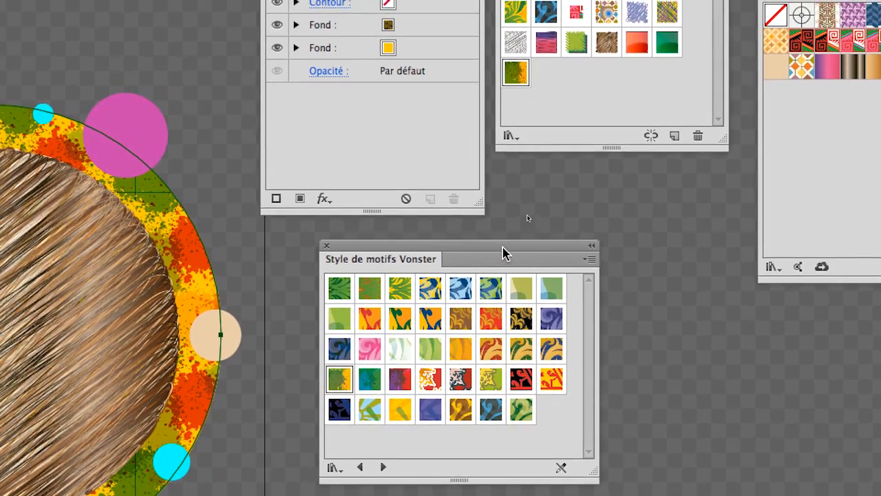
left_click_drag(434, 408, 539, 416)
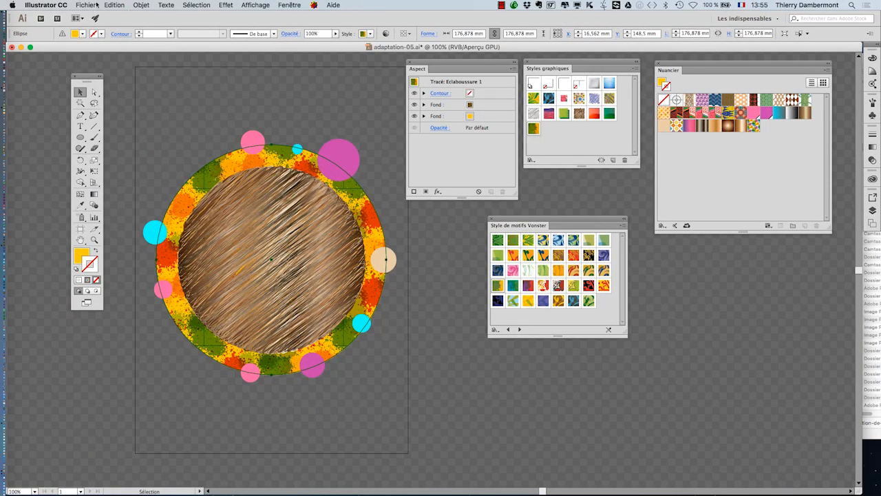
- Save the document as a new Illustrator CC file named adaptation-06.ai in the adaptation de motifs folder with the default options
left_click(91, 5)
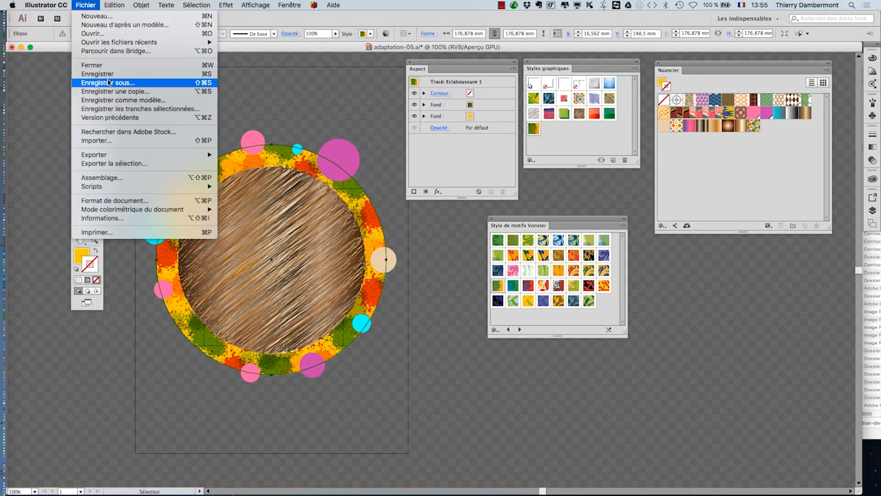
left_click(103, 83)
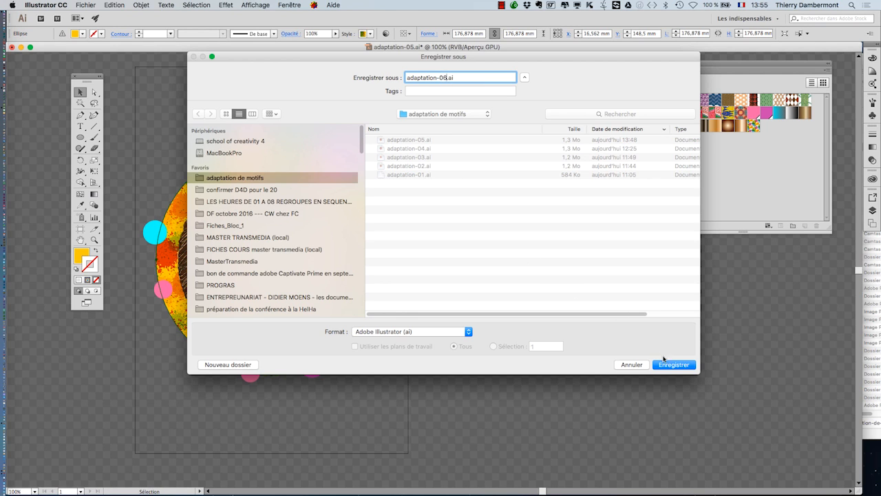
key("Return")
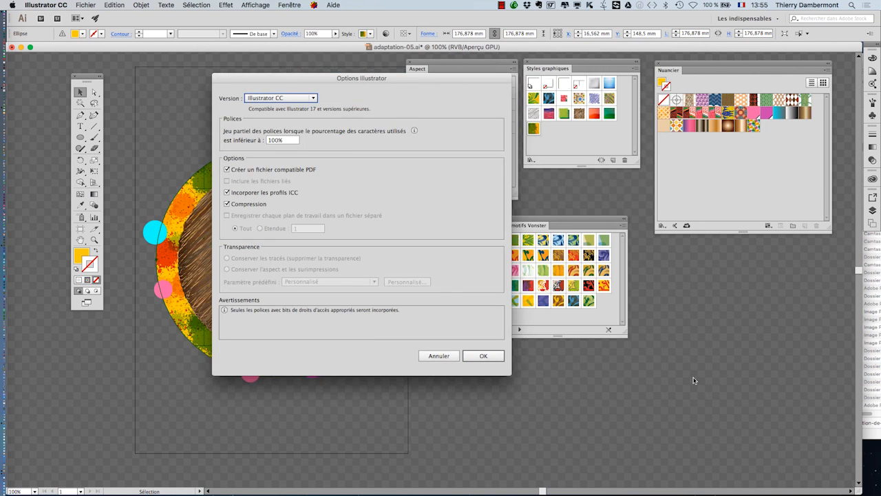
left_click(494, 357)
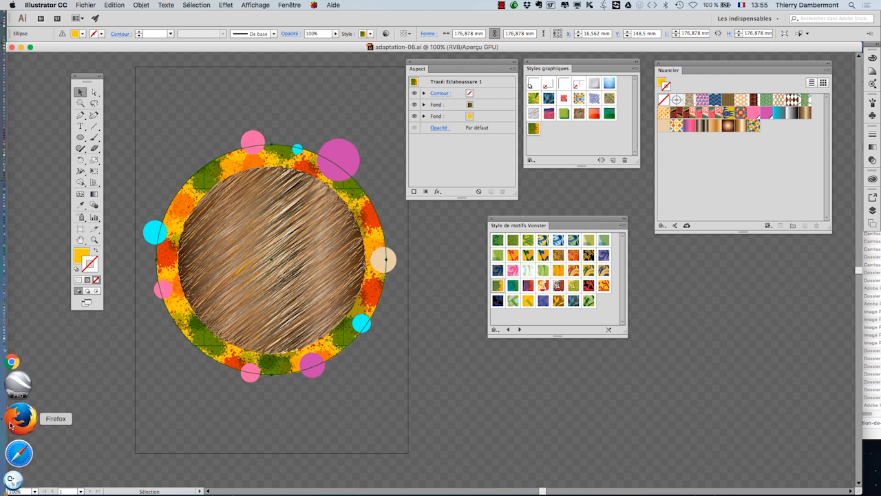
- Switch to Firefox and search Google for "illustrator pattern download"
left_click(10, 425)
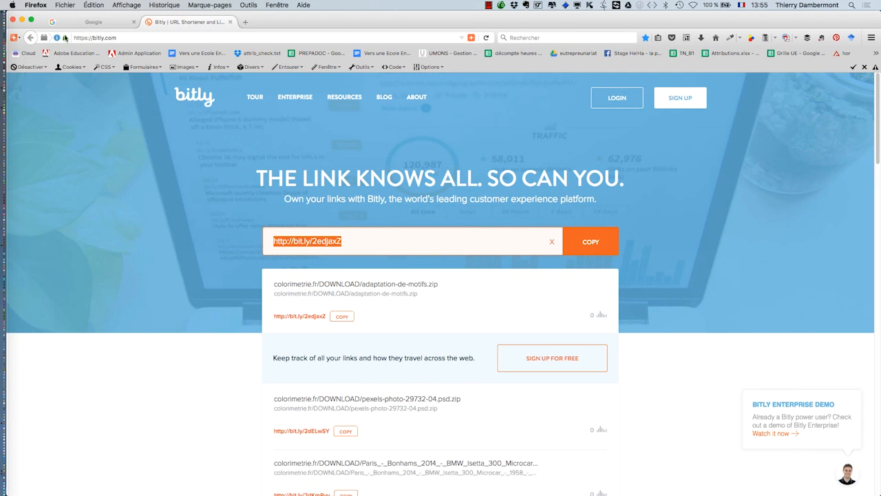
left_click(90, 23)
left_click(321, 238)
type("i")
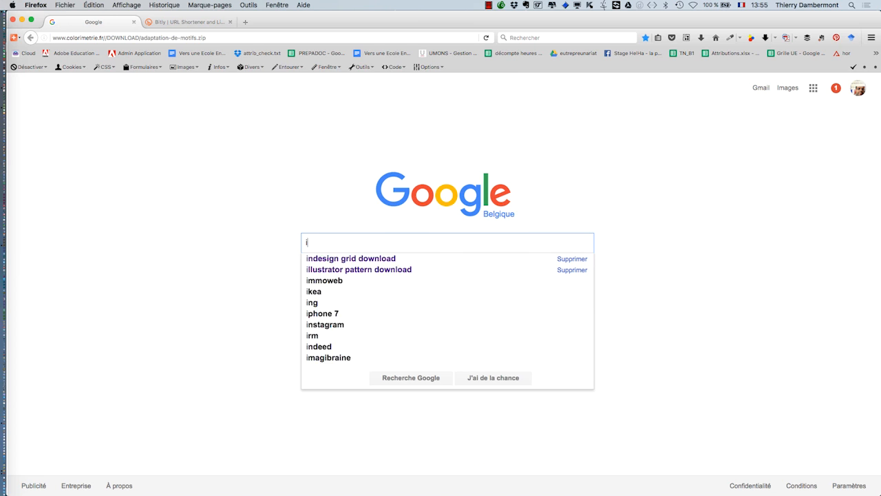
type("llustrator patt")
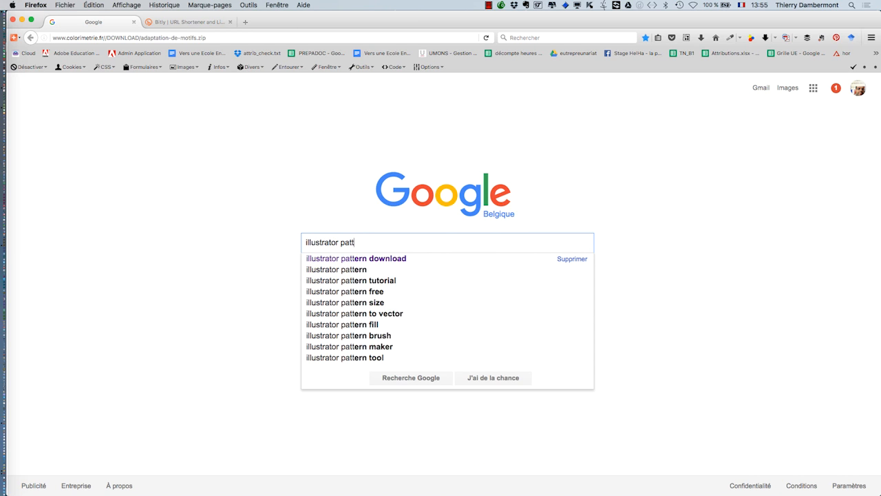
type("ern do")
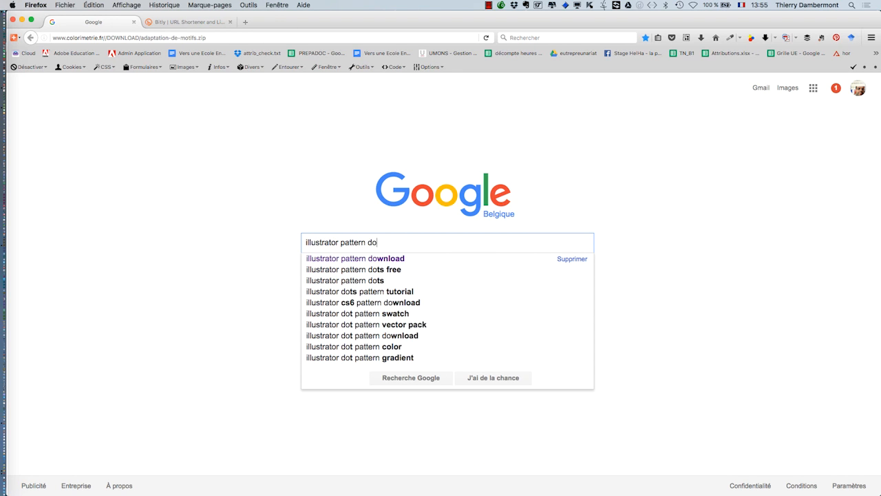
left_click(332, 257)
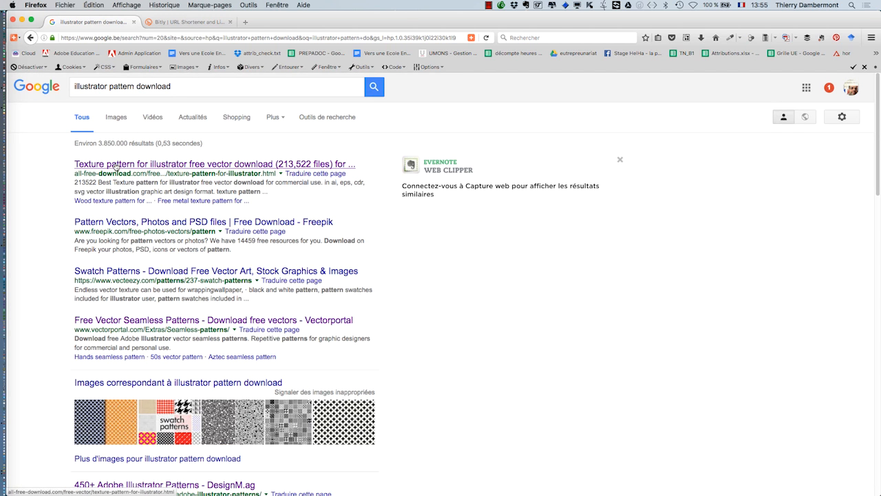
- Examine the all-free-download texture pattern page and the Vectorportal seamless patterns page from the search results, opening the latter in a separate tab
left_click(115, 165)
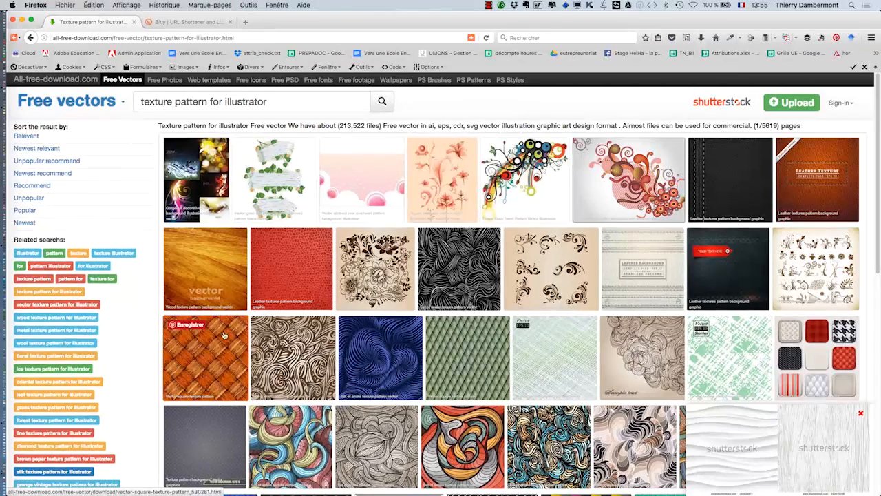
left_click(30, 38)
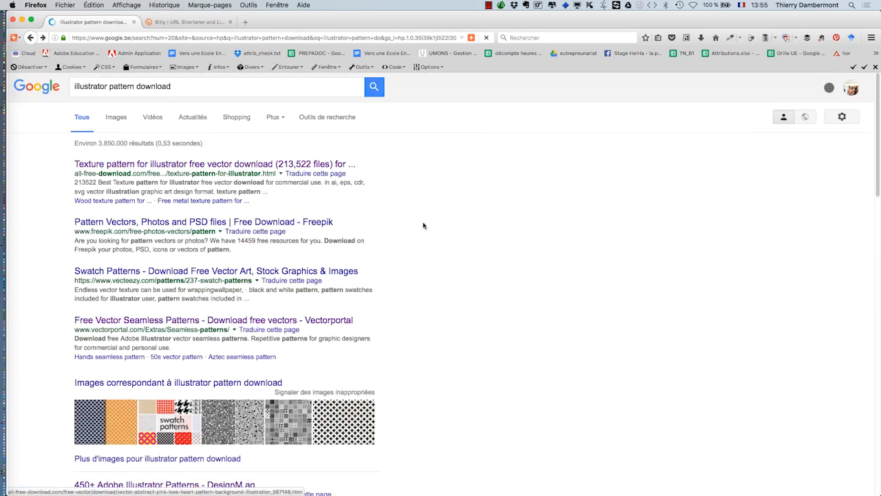
left_click(250, 320, "super")
left_click(193, 22)
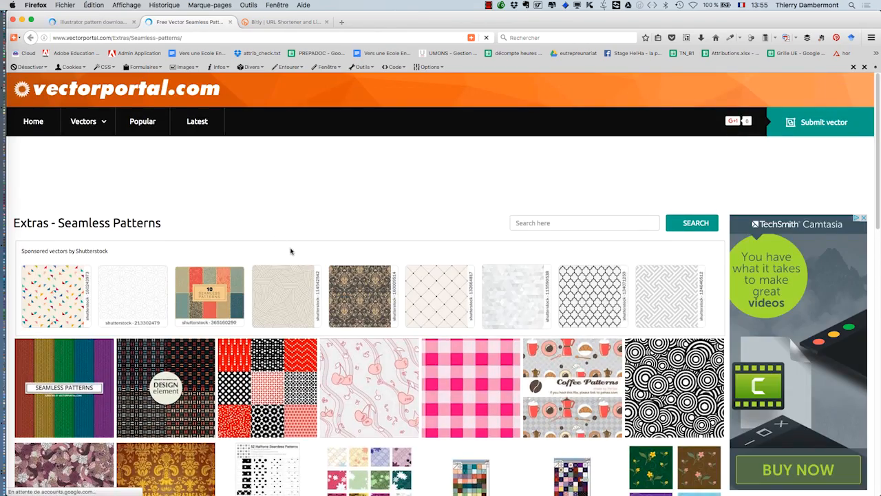
scroll(291, 251, "down", 3)
scroll(291, 251, "down", 10)
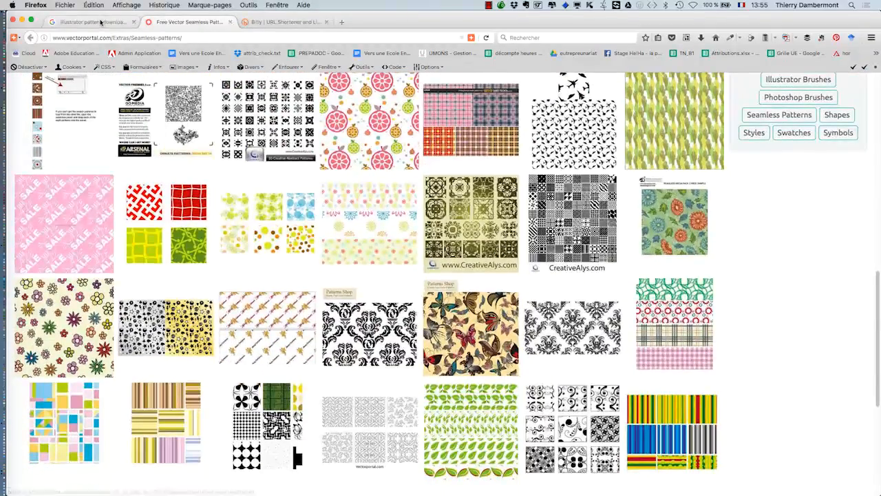
- Look over the Naldz Graphics page of 30+ free Illustrator pattern sets, return to the search results and close the Bitly tab
left_click(99, 22)
scroll(404, 291, "down", 10)
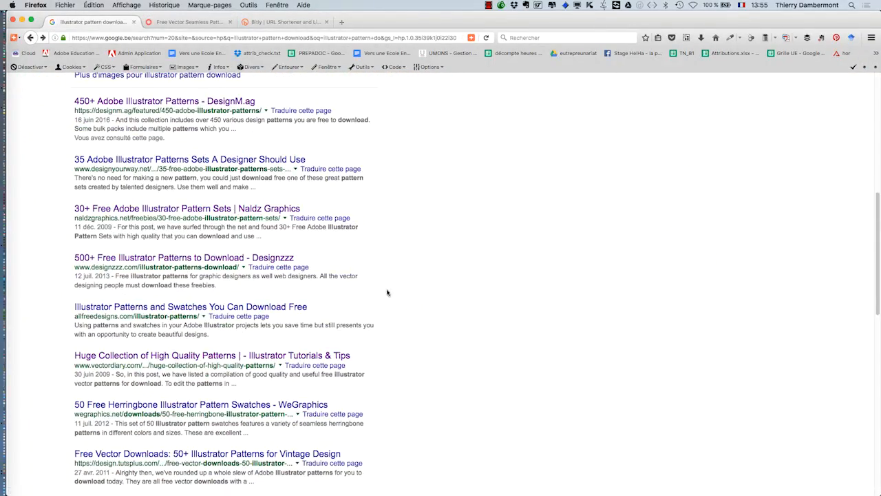
left_click(211, 214)
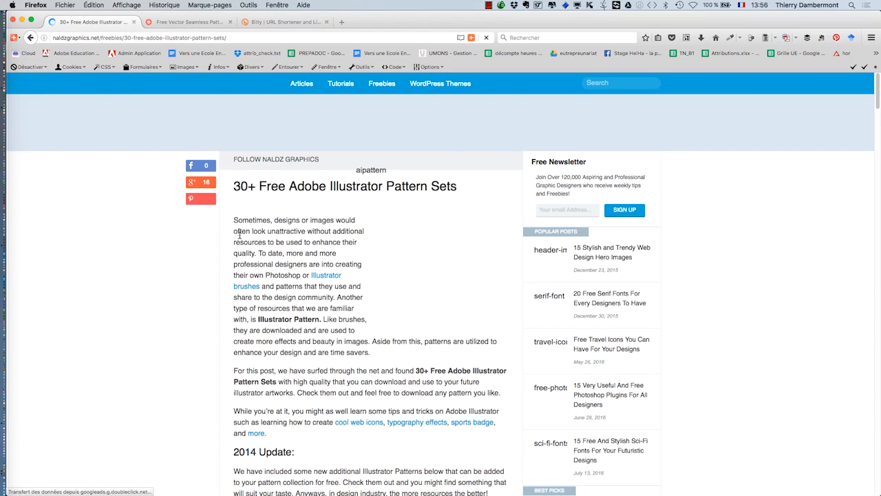
scroll(367, 335, "down", 5)
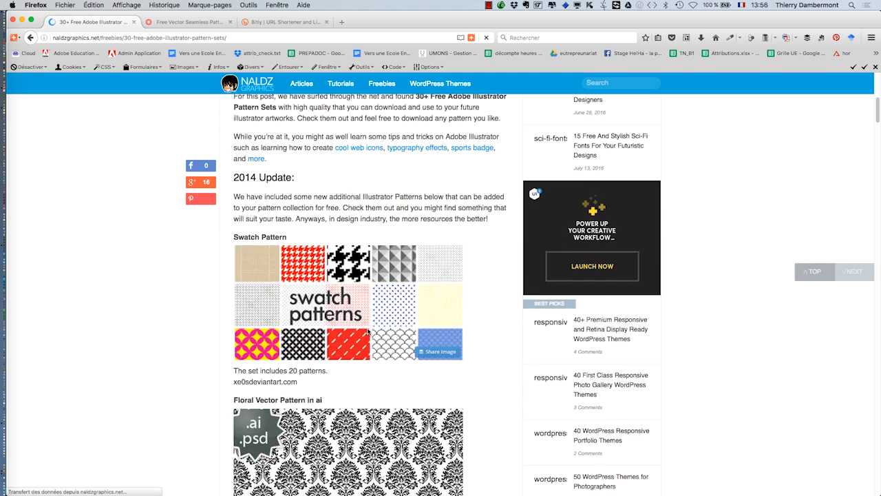
scroll(368, 331, "down", 2)
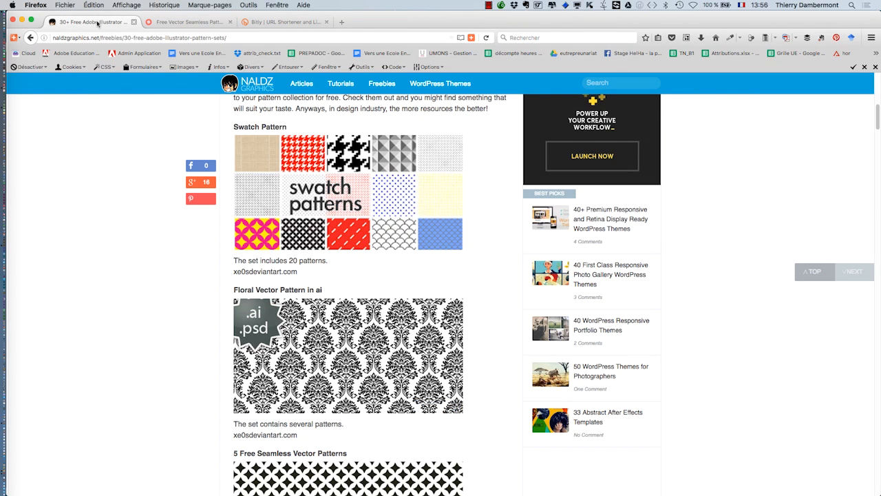
left_click(32, 42)
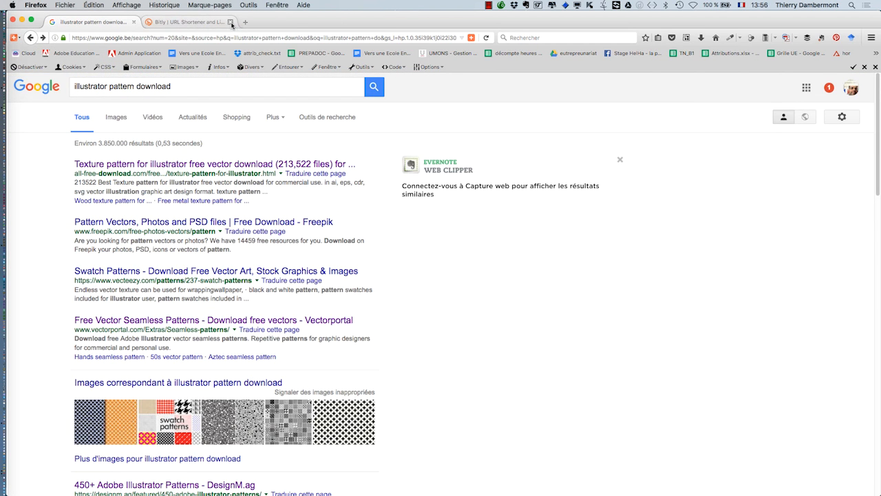
left_click(231, 22)
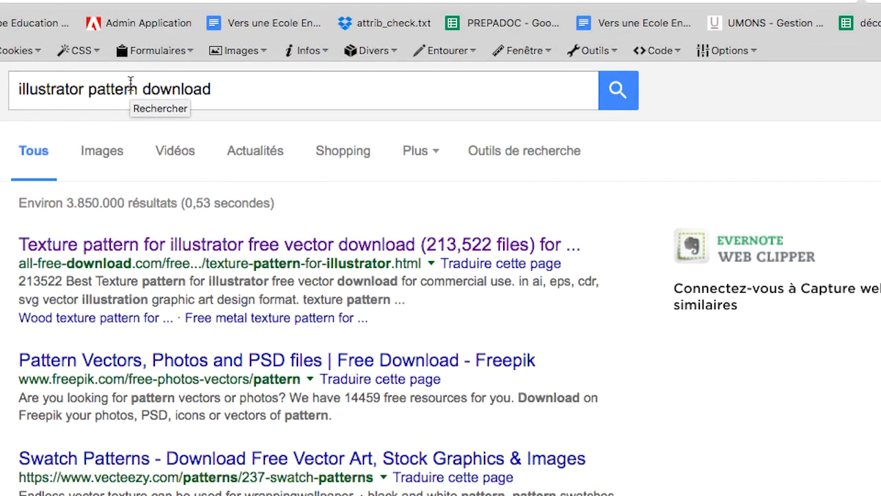
- Search Google for "illustrator style download"
left_click(134, 86)
double_click(133, 86)
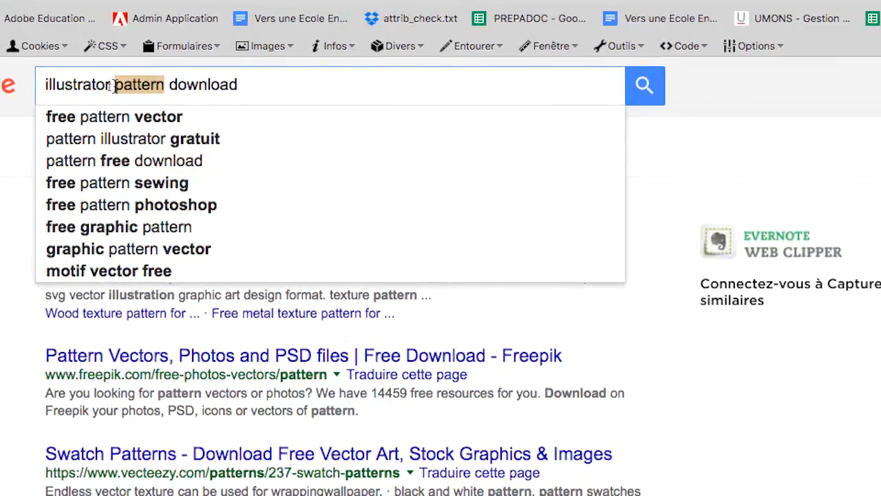
type("style")
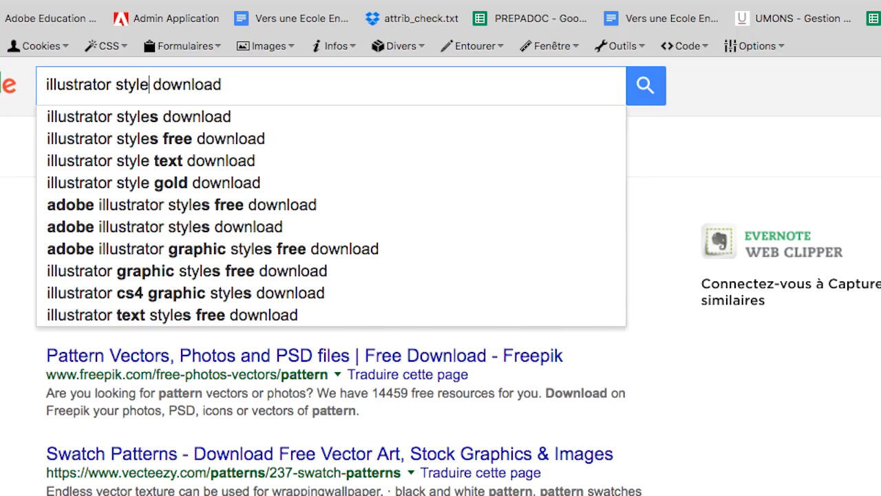
key("Return")
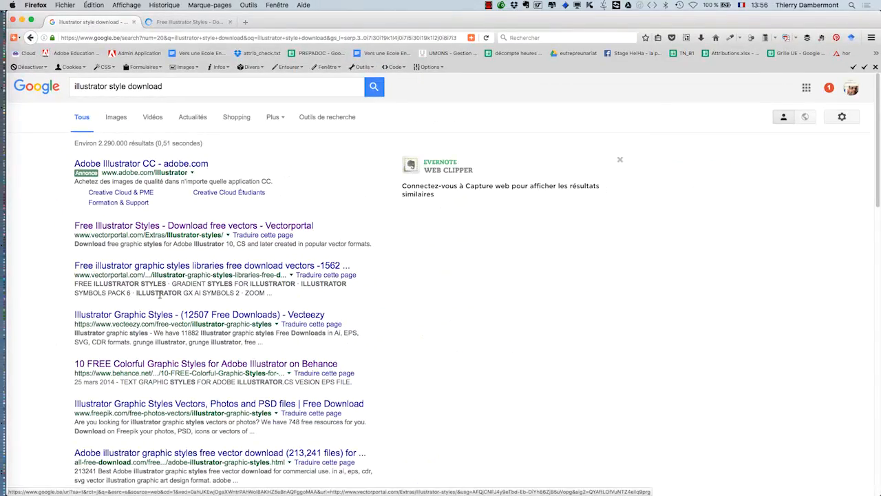
- Open the GraphicBurger "3 Illustrator Graphic Styles" and Creative Bloq "The 23 best Illustrator brushes" results in separate tabs
scroll(325, 396, "down", 5)
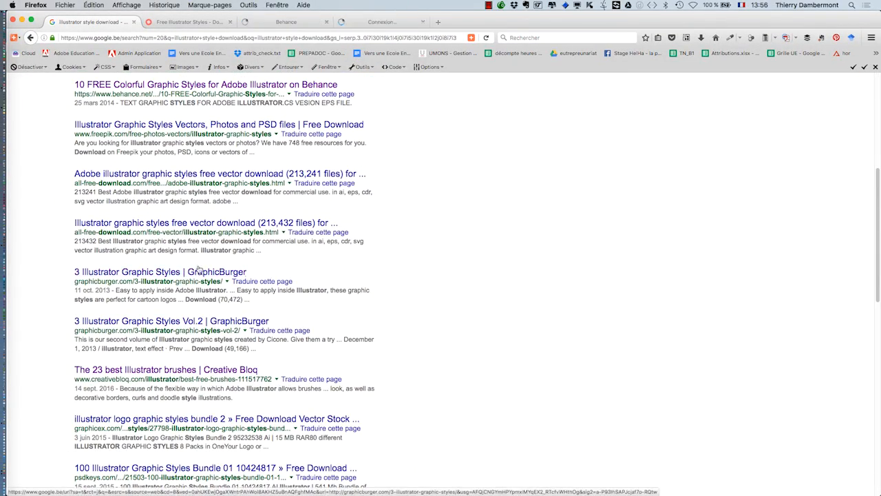
left_click(182, 274, "super")
left_click(228, 373, "super")
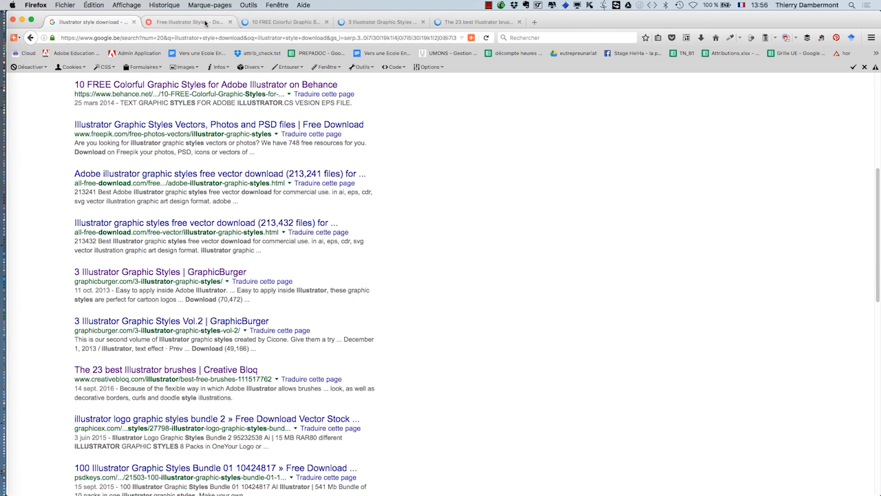
- Examine the Vectorportal Illustrator styles page and the sample texts of the 10 free graphic styles on the Behance page
left_click(205, 23)
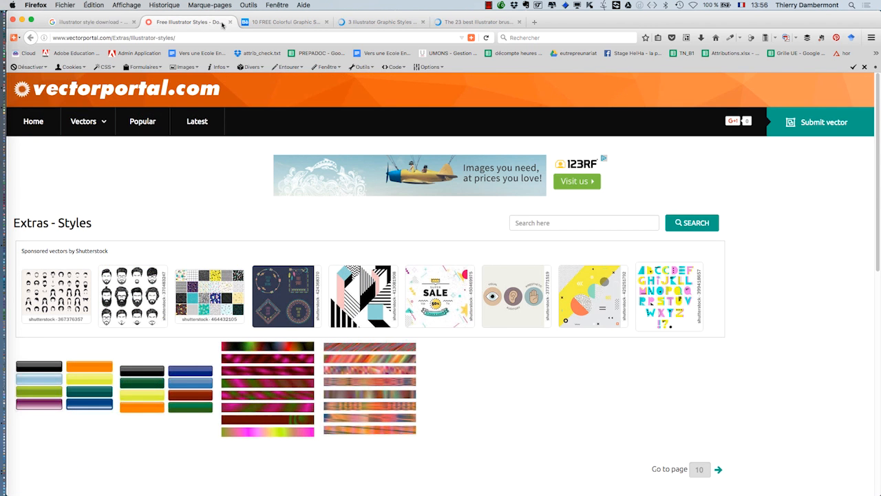
left_click(268, 25)
scroll(387, 202, "down", 2)
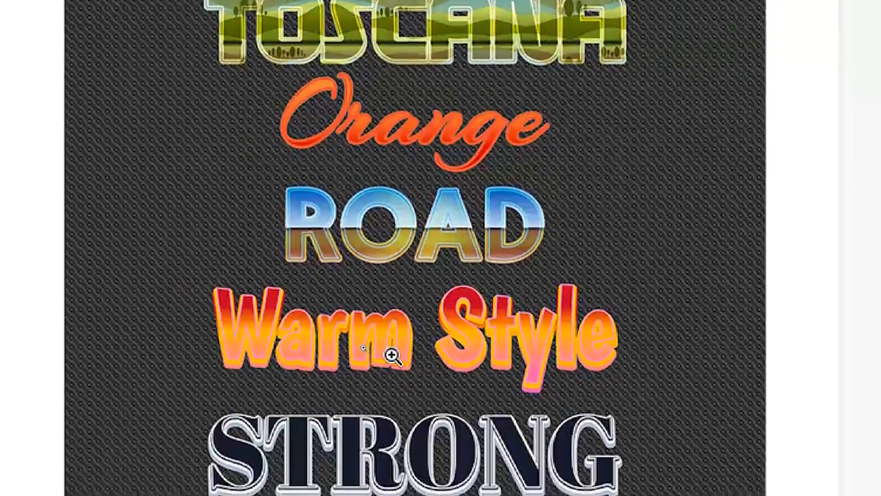
scroll(393, 356, "down", 1)
scroll(393, 355, "down", 1)
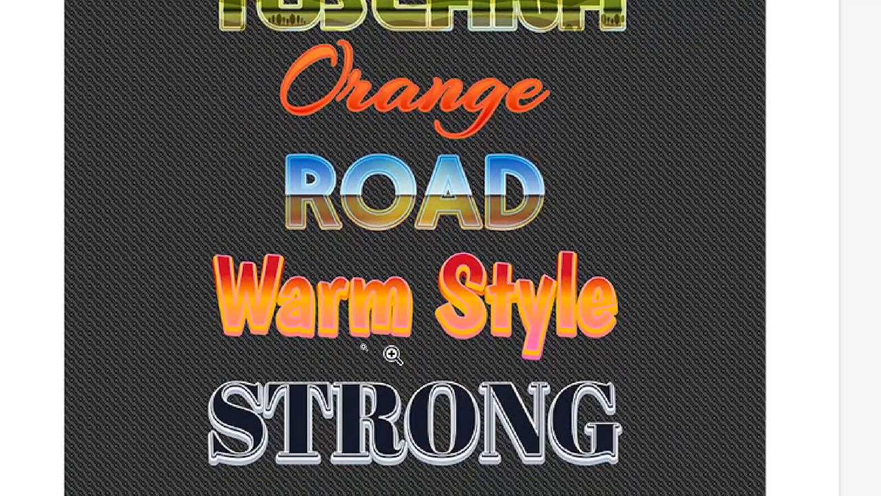
scroll(393, 354, "down", 1)
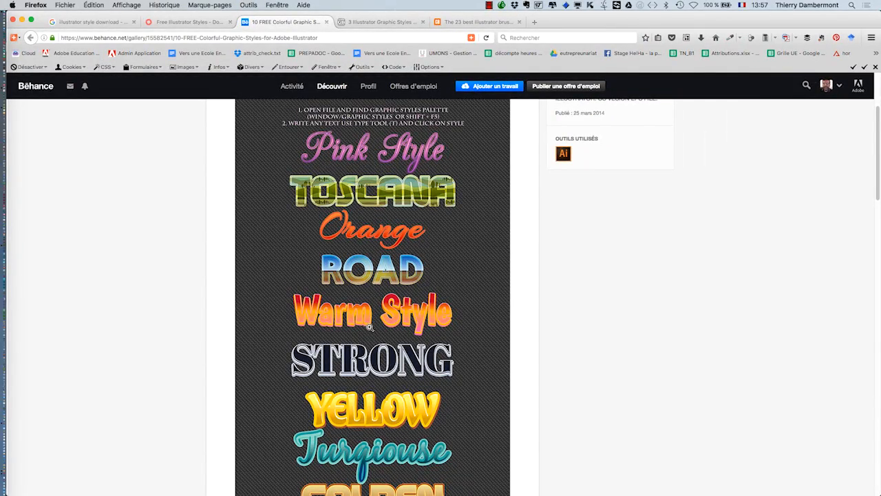
scroll(370, 329, "down", 3)
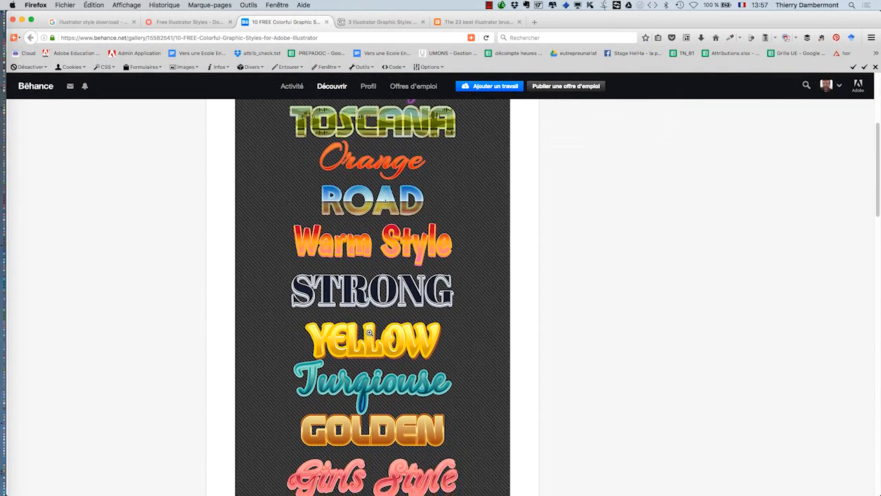
scroll(369, 335, "down", 1)
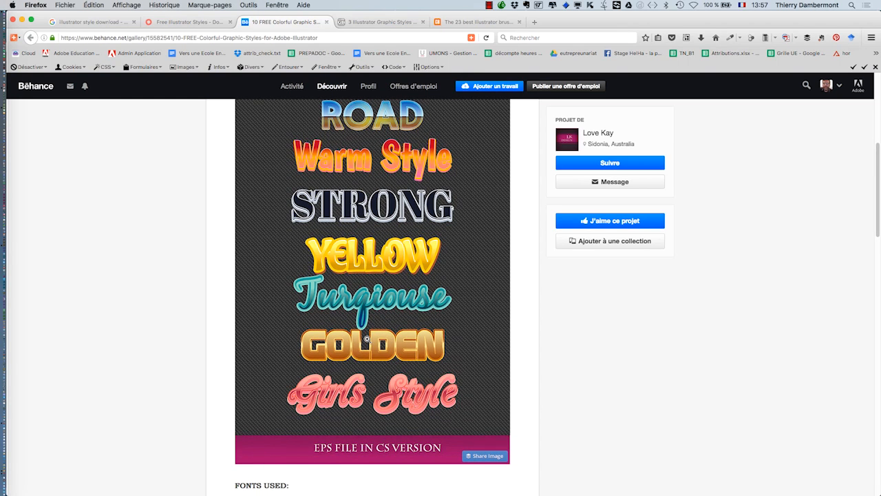
scroll(492, 336, "up", 6)
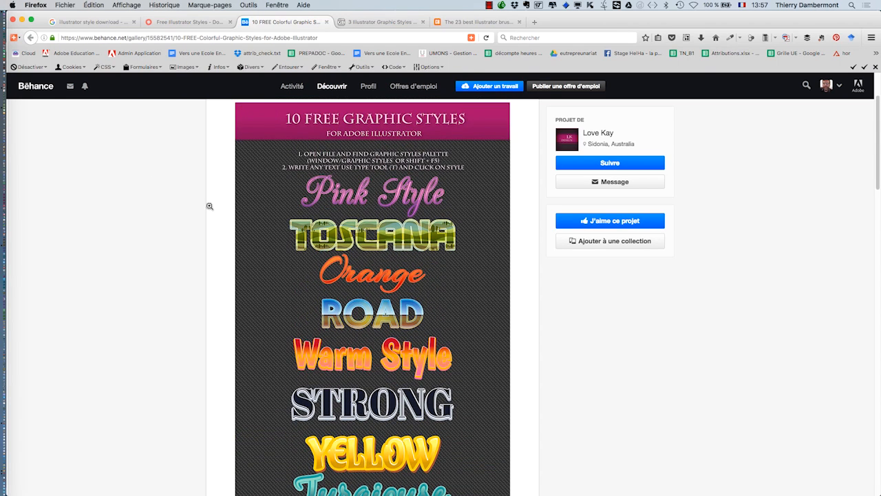
scroll(241, 228, "up", 1)
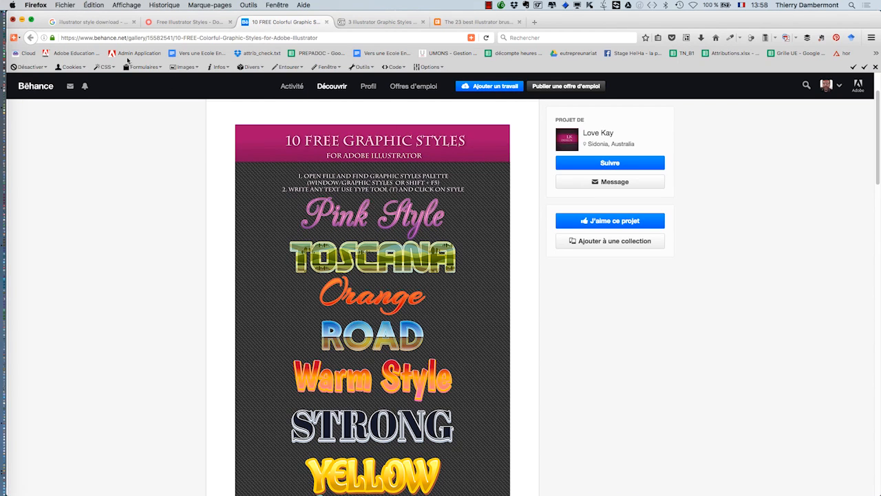
- Minimise the browser, switch back to adaptation-06.ai in Illustrator, and move the Aspect panel closer to the large circle and widen it
key("super+m")
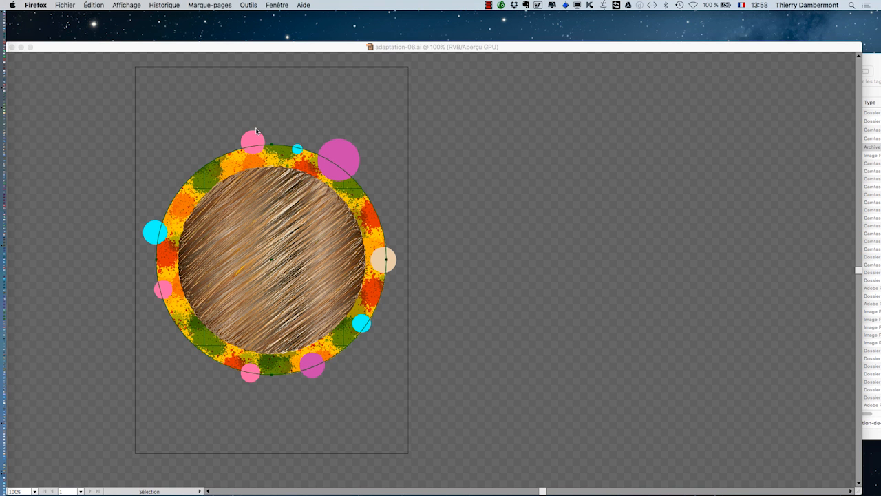
left_click(185, 50)
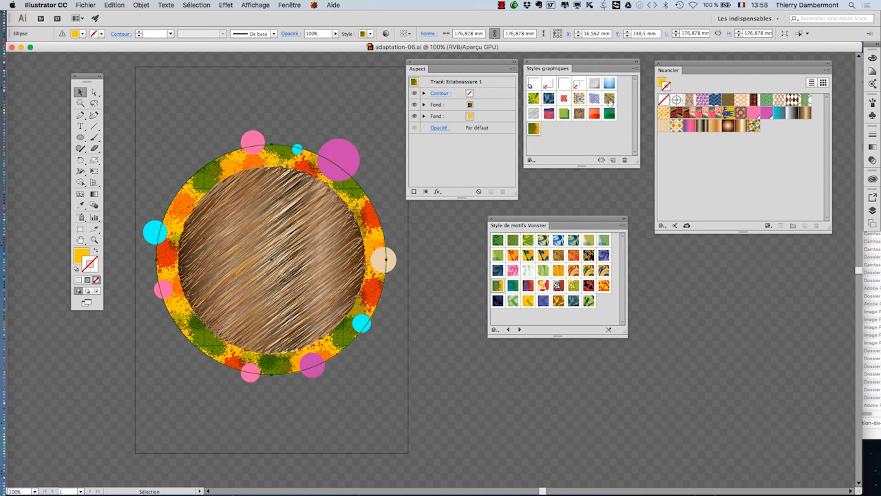
left_click_drag(484, 64, 453, 62)
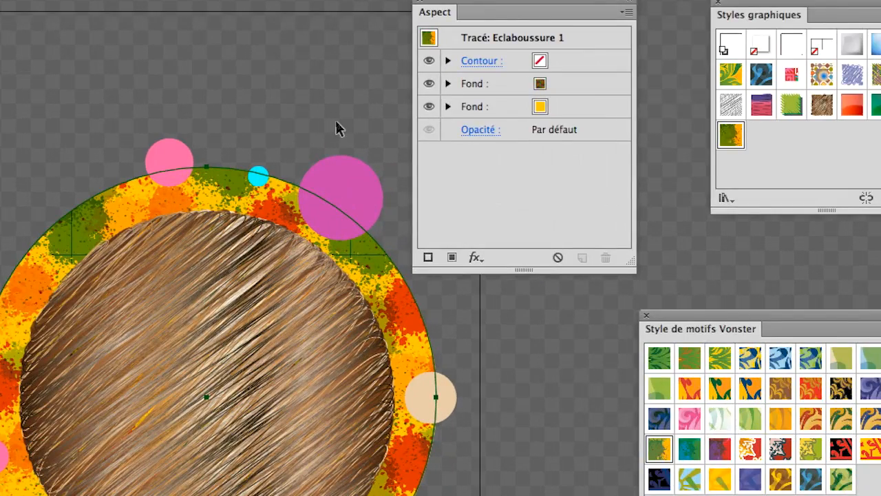
left_click(336, 122)
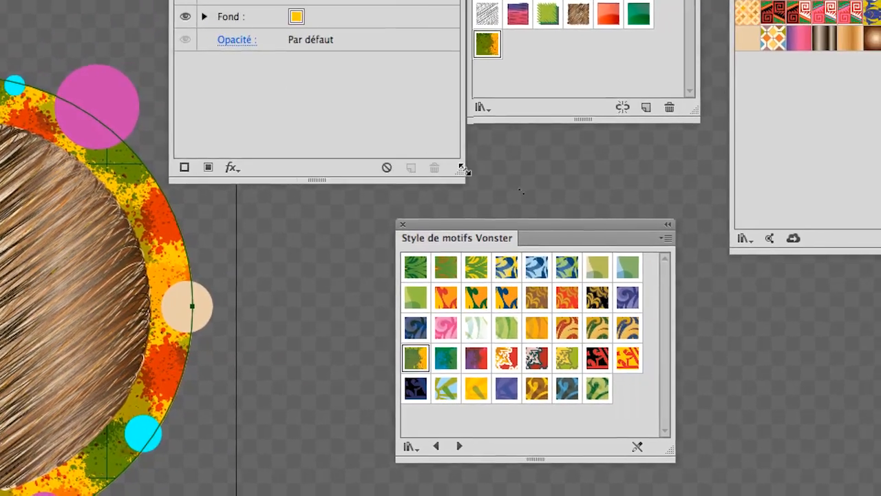
- Expand both fills in the large circle's appearance and view the swatches available for the upper pattern fill
left_click(204, 16)
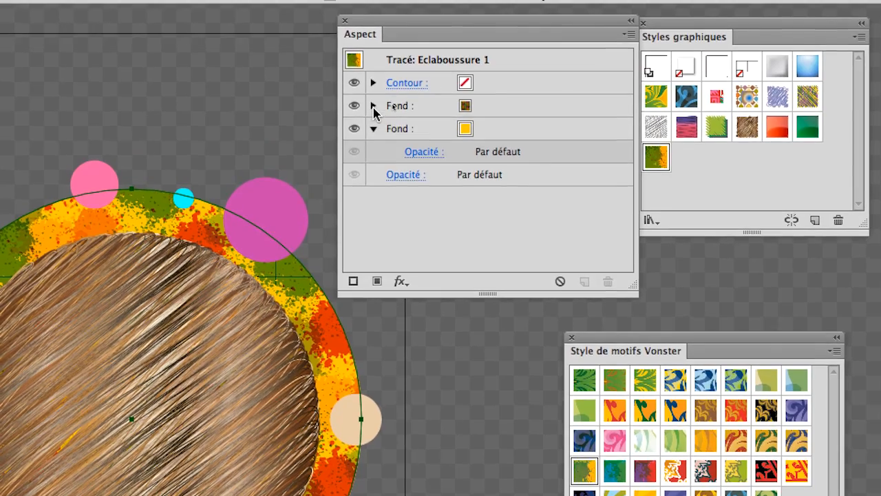
left_click(371, 91)
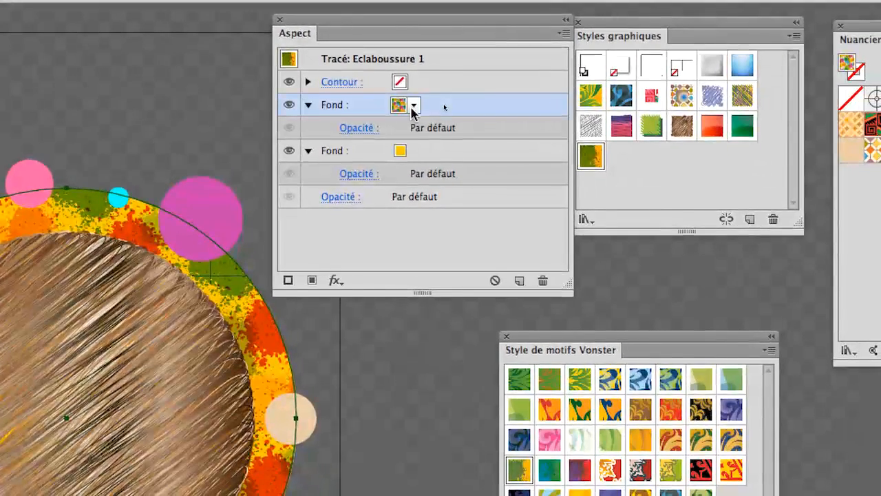
left_click(413, 107)
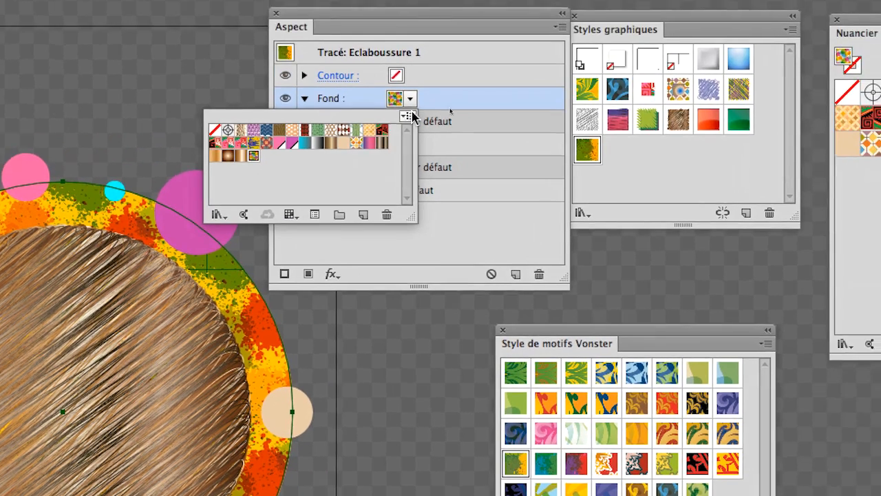
- Toggle the upper pattern fill's visibility off and back on, and view that fill's opacity settings
left_click(517, 72)
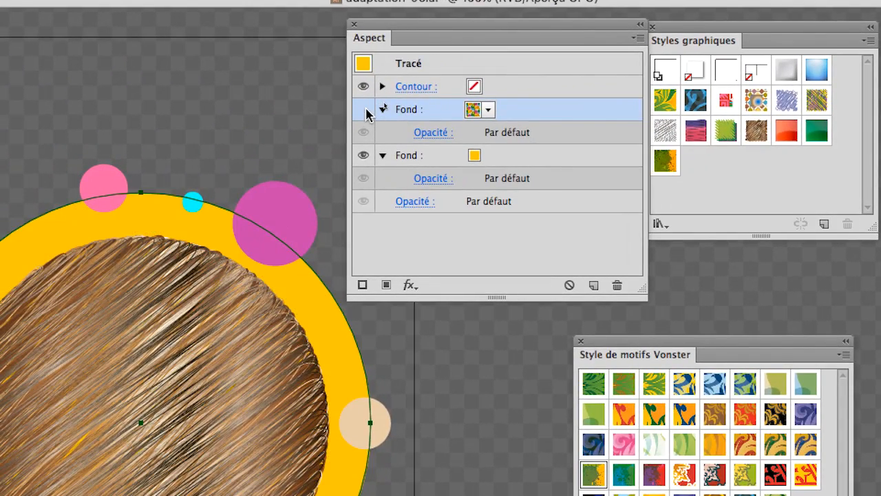
left_click(362, 109)
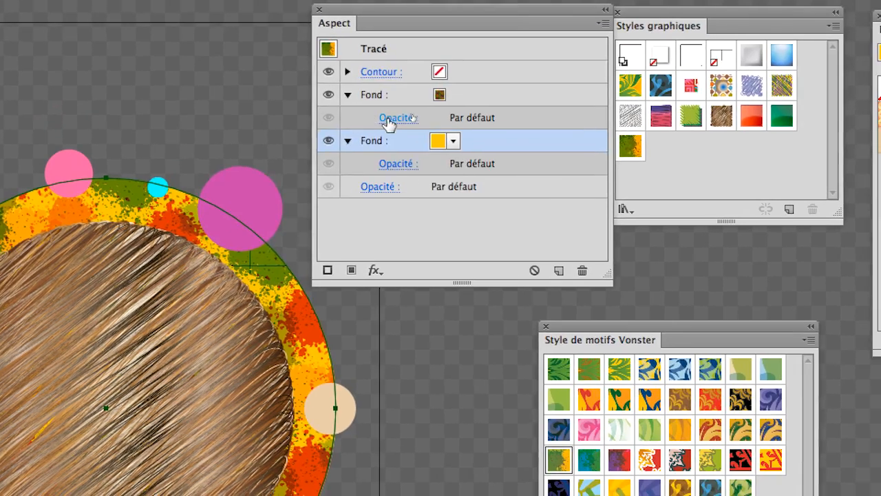
left_click(423, 103)
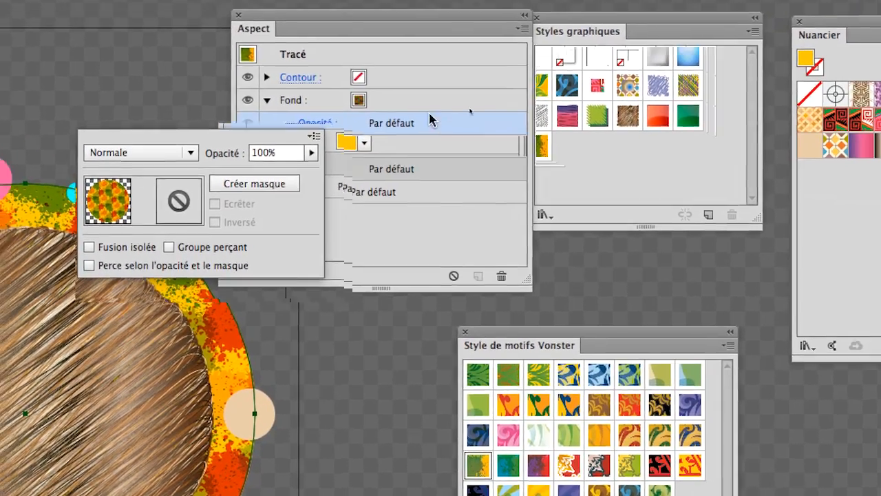
left_click(480, 83)
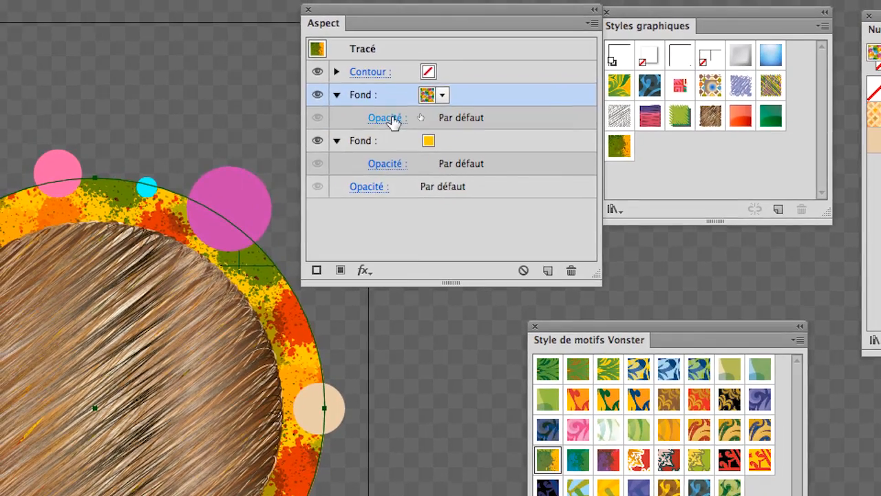
left_click(338, 132)
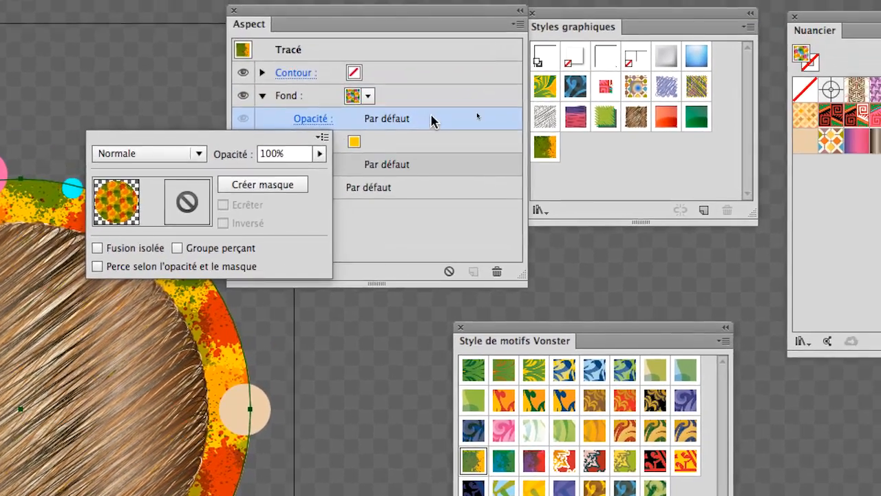
- Close the opacity settings, and toggle the large circle's lower yellow fill off and back on
left_click(541, 102)
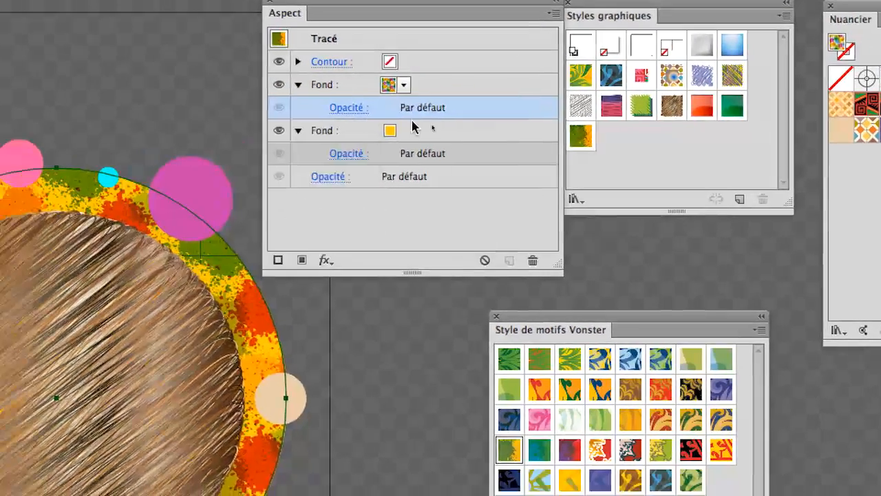
left_click(366, 126)
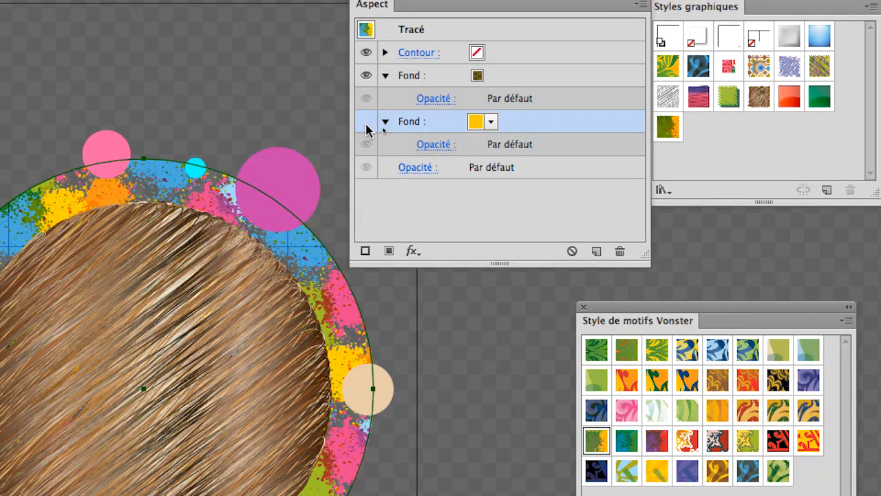
left_click(366, 125)
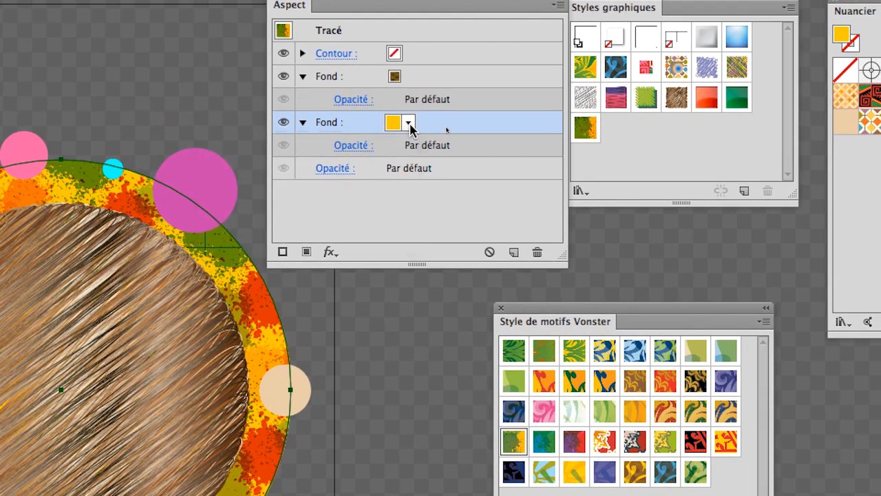
- View the swatches available for the lower yellow fill, check the object's overall opacity entry, and reselect the yellow fill
left_click(491, 121)
left_click(409, 125)
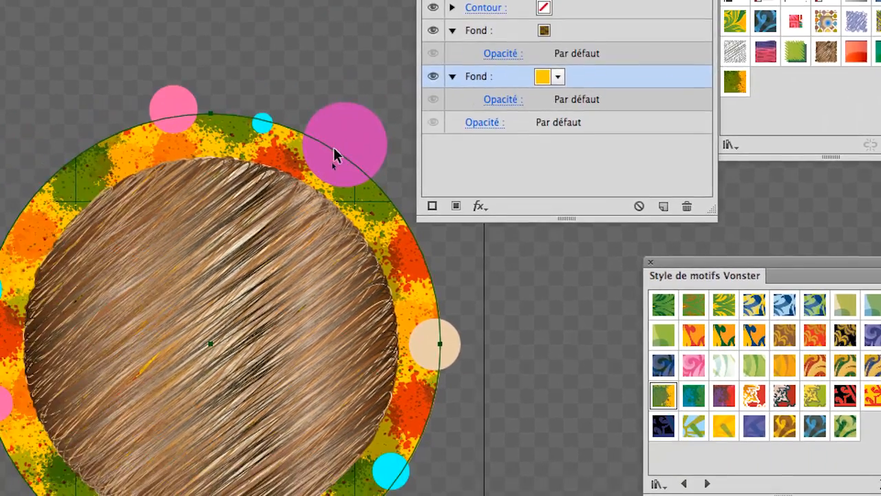
left_click(172, 195)
left_click(116, 183)
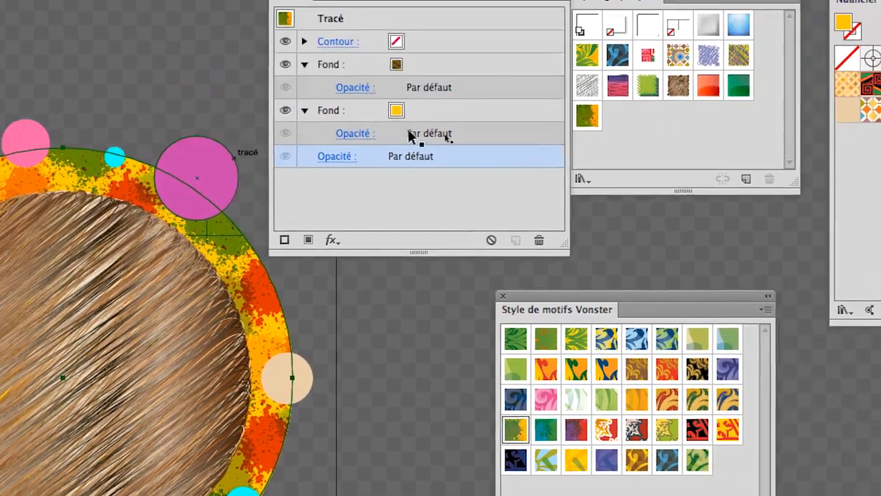
left_click(620, 85)
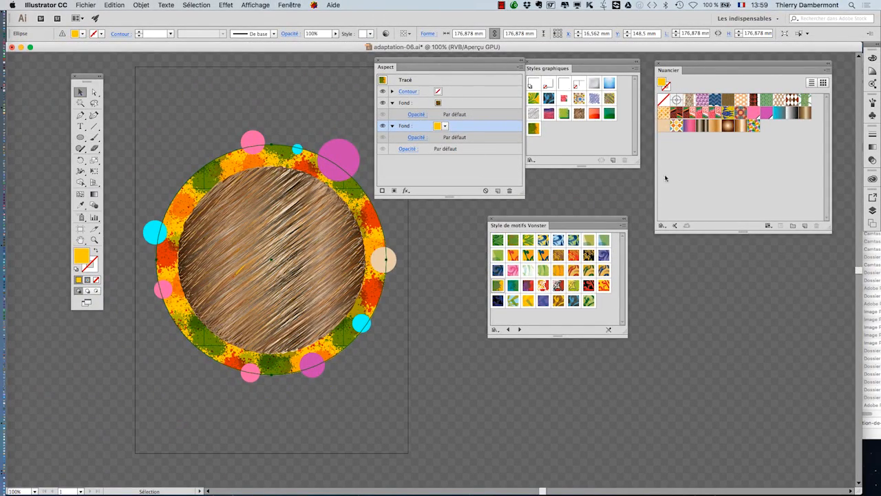
- Open the default RVB de base swatch library and move its panel beside the toolbox, over the artboard's upper edge
left_click(282, 5)
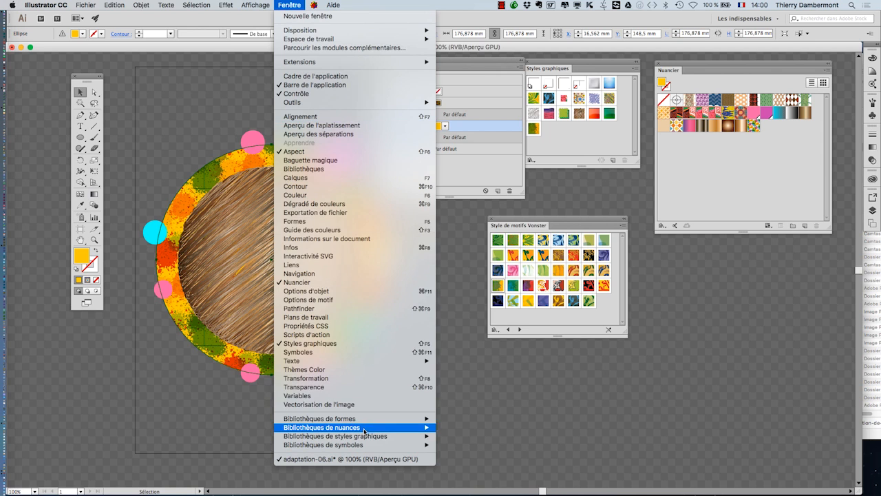
mouse_move(365, 429)
mouse_move(524, 394)
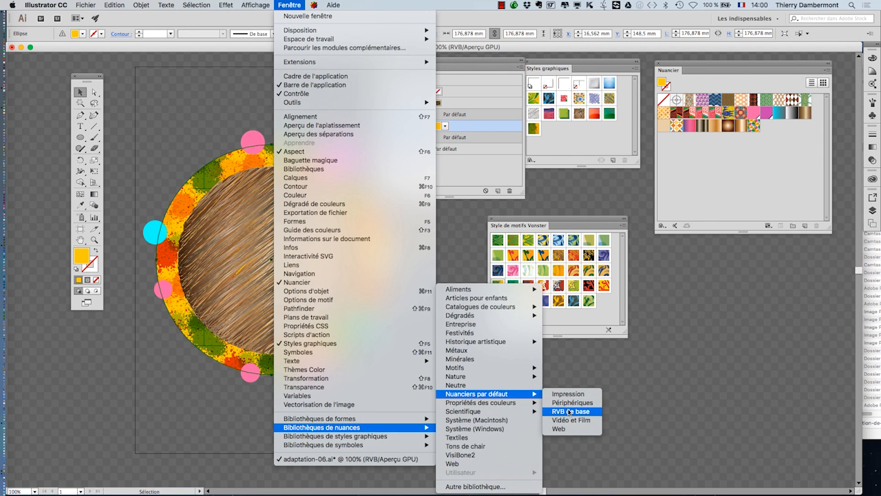
left_click(569, 411)
left_click_drag(641, 76, 139, 73)
- Try red, green, brown, magenta and light blue on the large circle's lower fill, and shorten the RVB de base panel
left_click(177, 94)
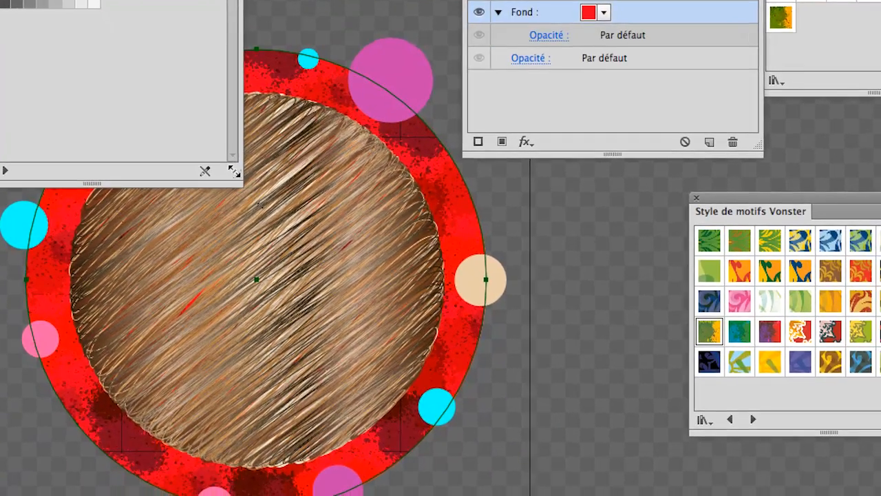
left_click_drag(240, 179, 201, 17)
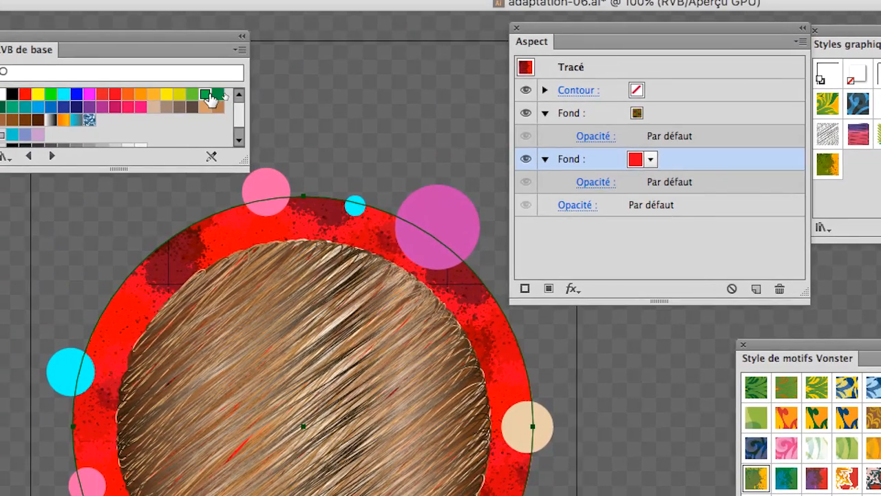
left_click(193, 83)
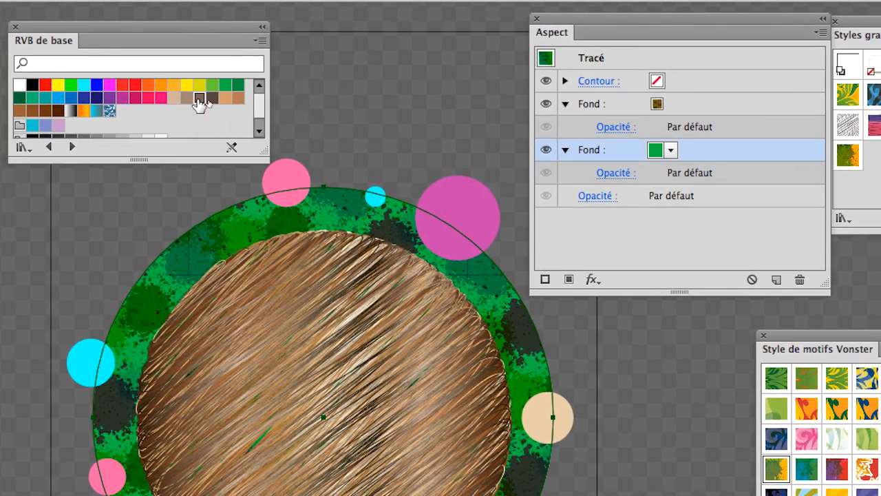
left_click(199, 99)
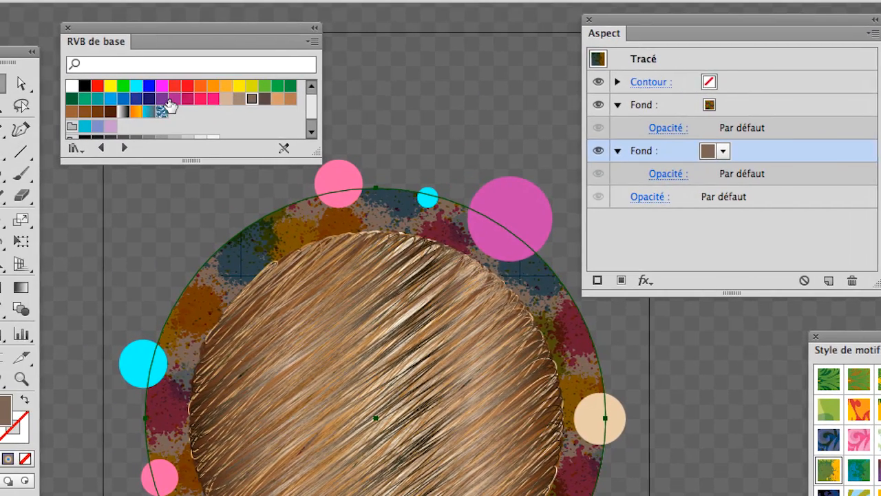
left_click(173, 100)
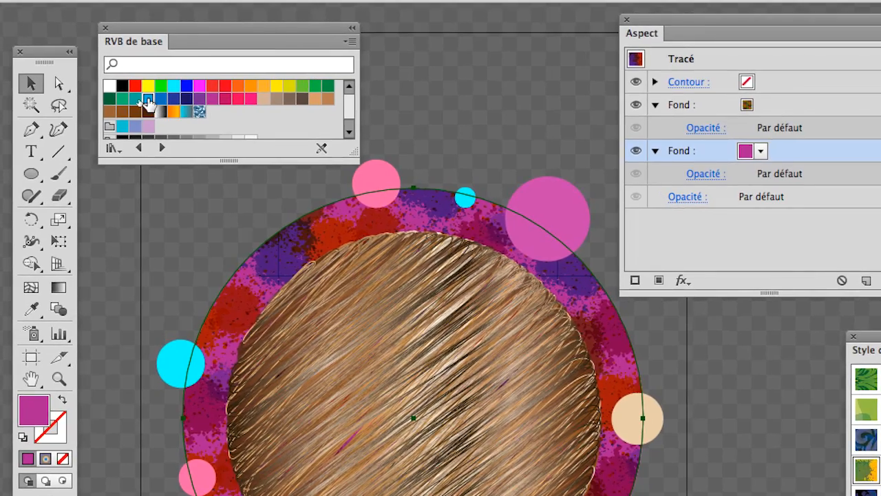
left_click(110, 100)
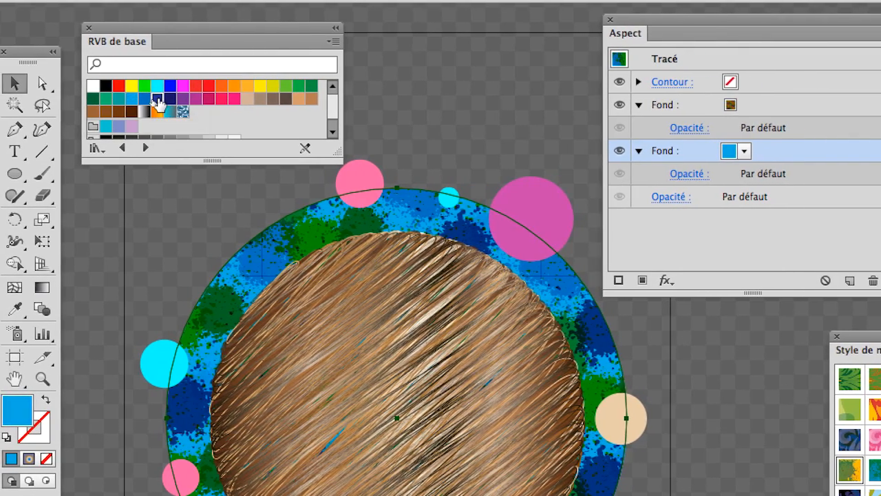
- Save two new graphic styles from the large circle, one with a dark blue lower fill and one with a magenta lower fill
left_click(173, 99)
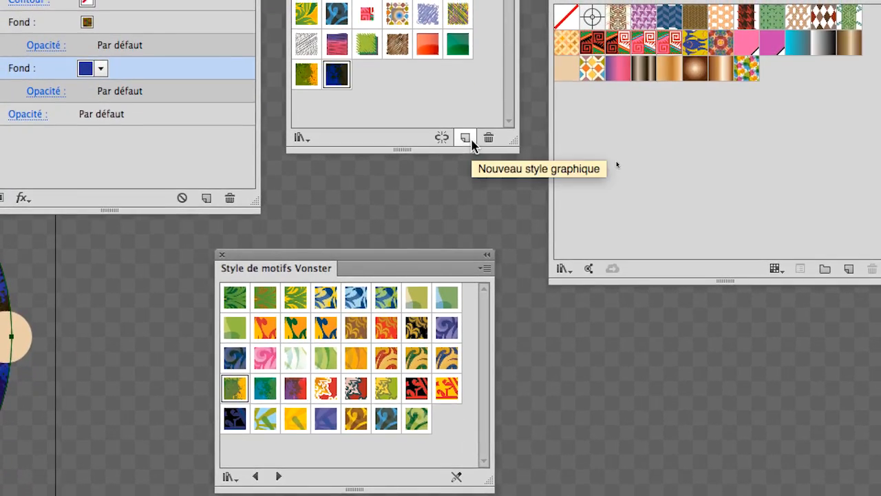
left_click(466, 137)
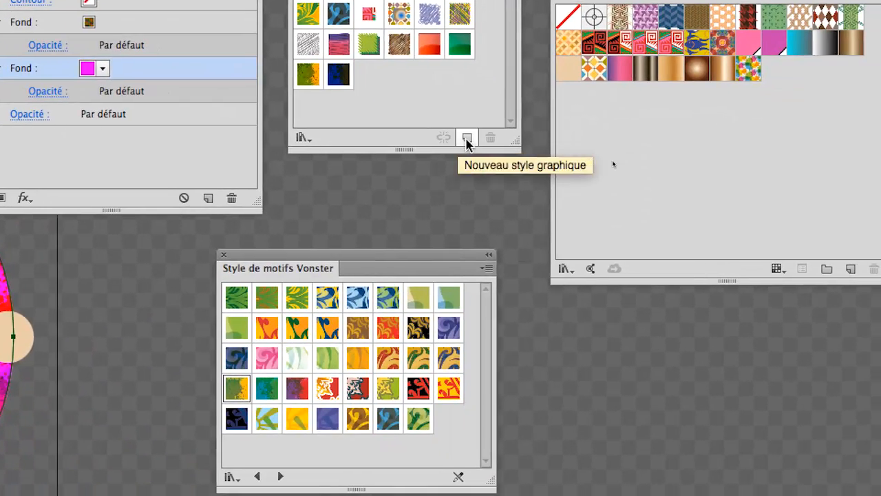
left_click(487, 142)
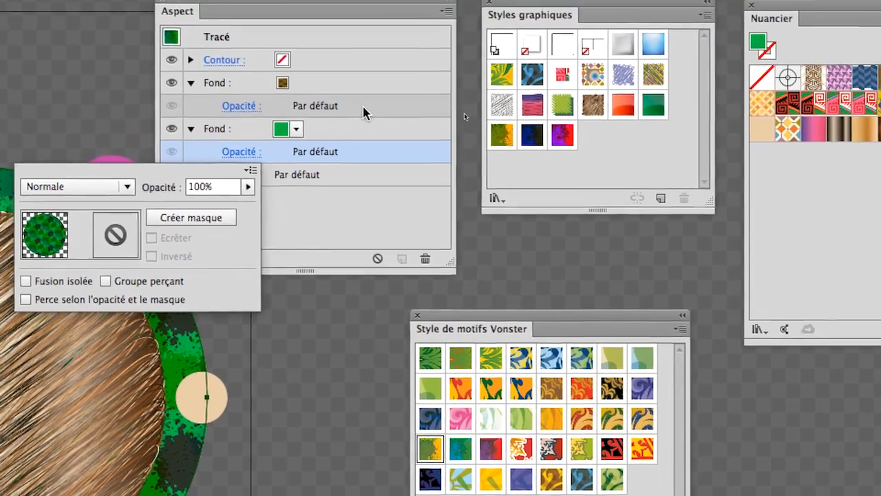
- View the upper pattern fill's opacity settings, and toggle that fill's visibility off and back on
left_click(305, 49)
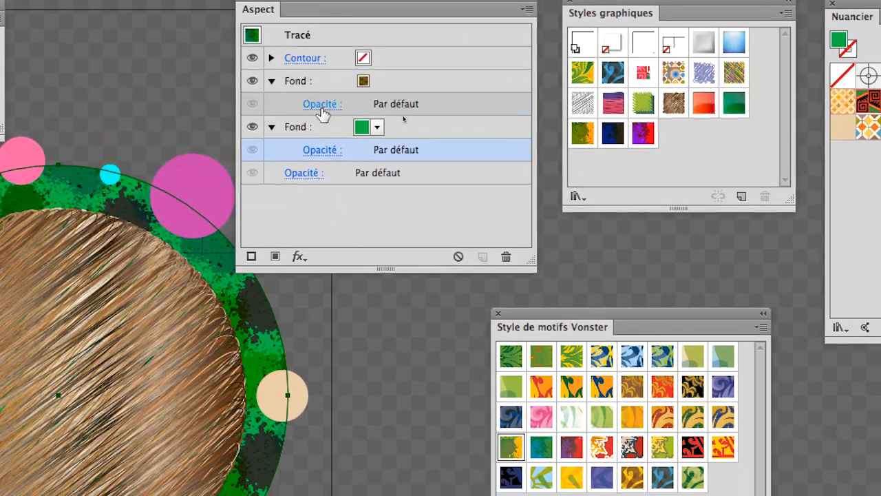
left_click(333, 128)
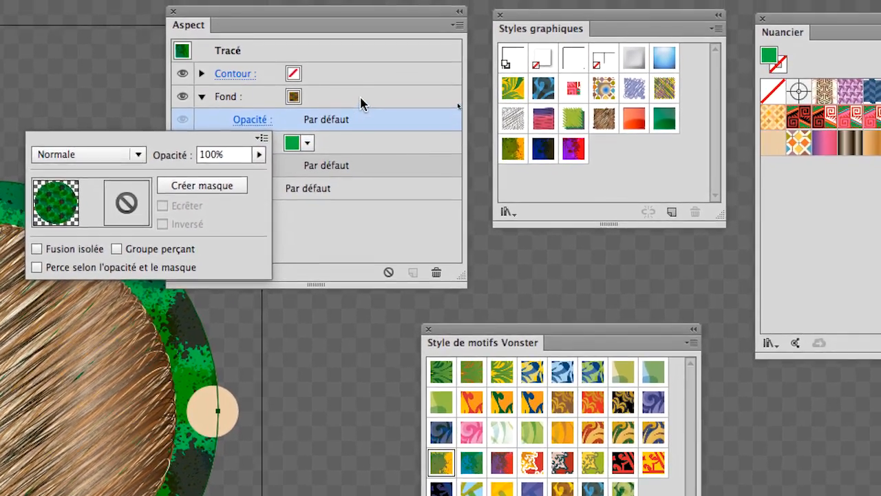
left_click(361, 98)
left_click(181, 96)
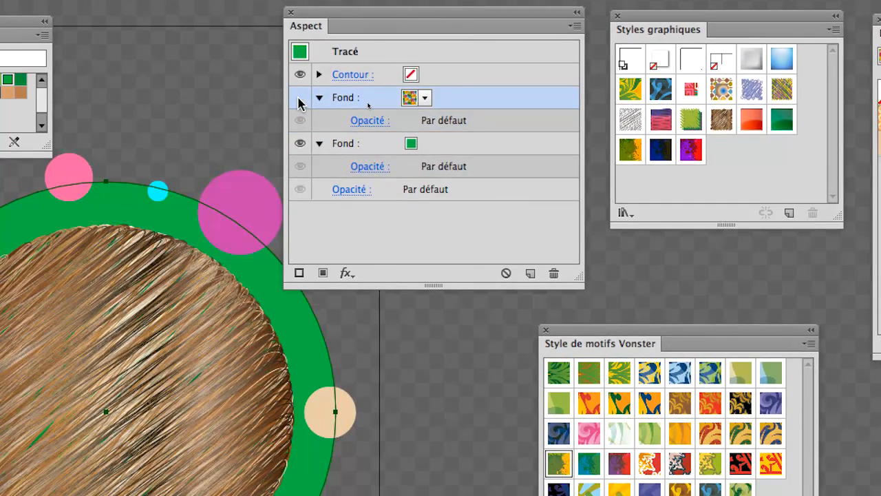
left_click(182, 96)
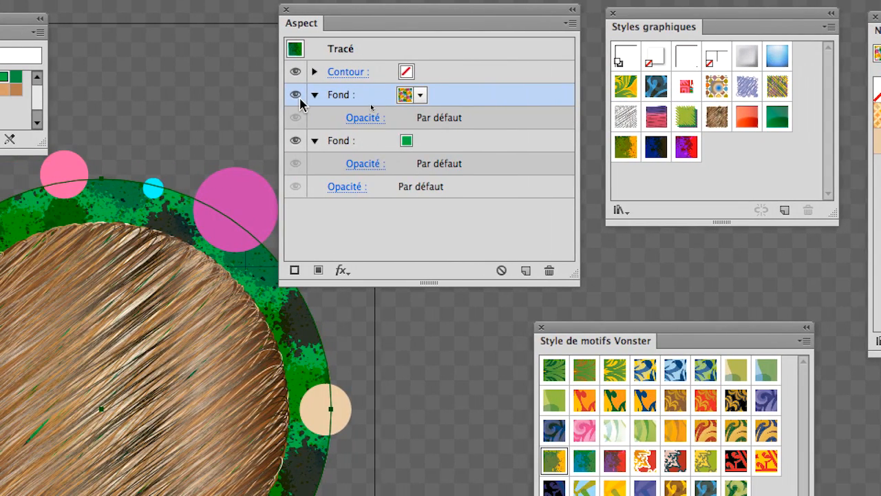
left_click(297, 100)
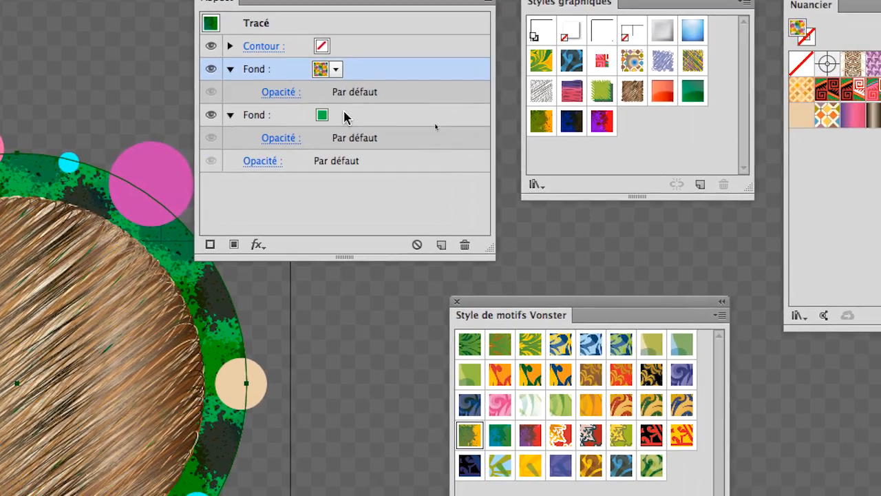
- Recolour the large circle's lower fill with crimson, navy and bright blue in turn, ending on cyan
left_click(386, 129)
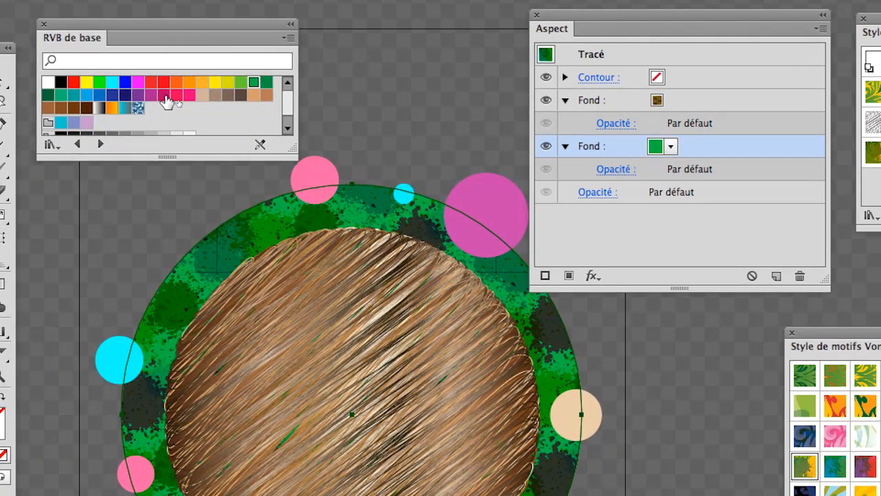
left_click(170, 92)
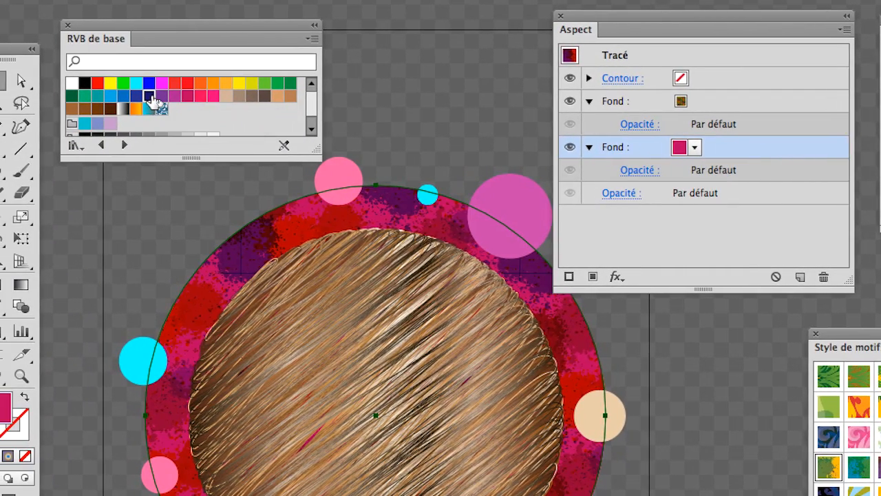
left_click(125, 94)
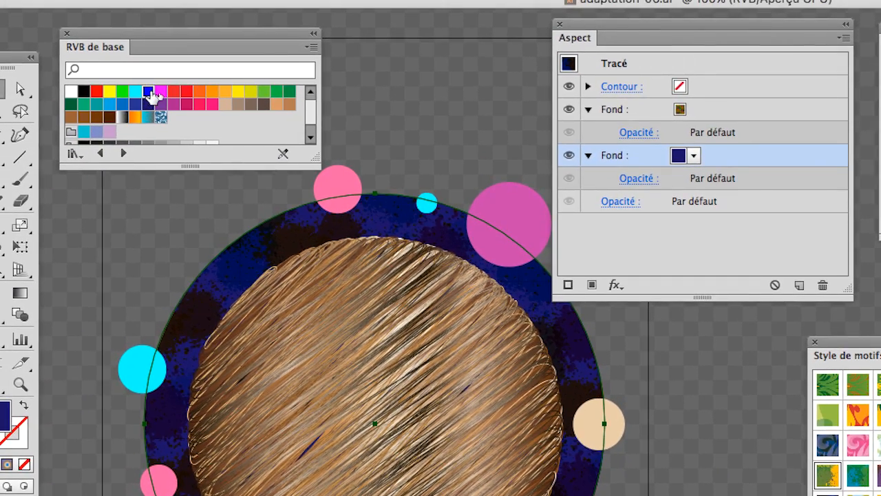
left_click(145, 86)
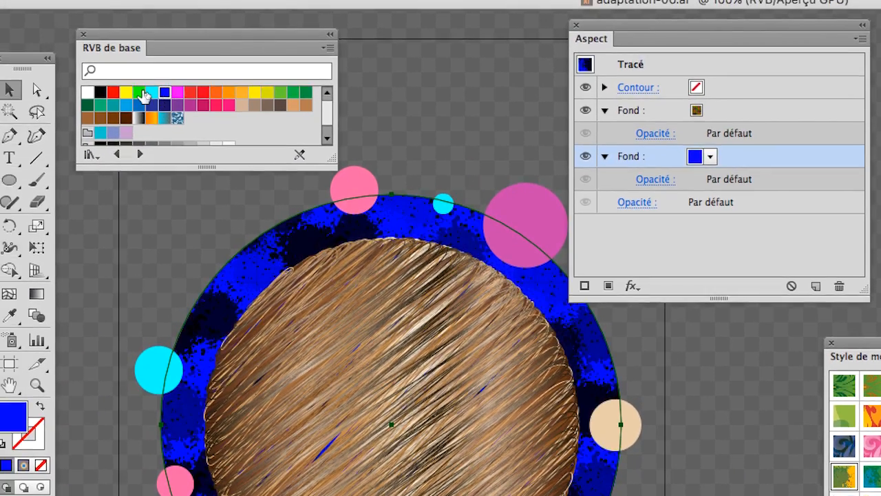
left_click(133, 90)
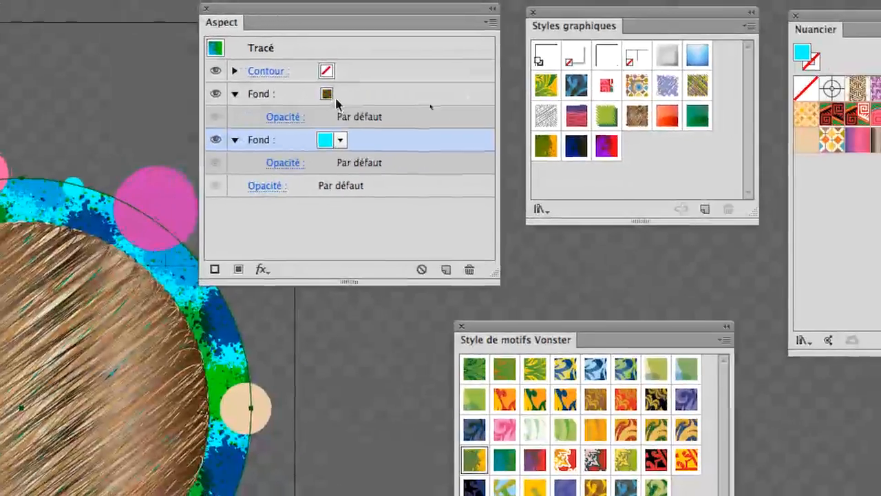
- View the swatches available for the upper pattern fill and its opacity settings, and close them
left_click(338, 100)
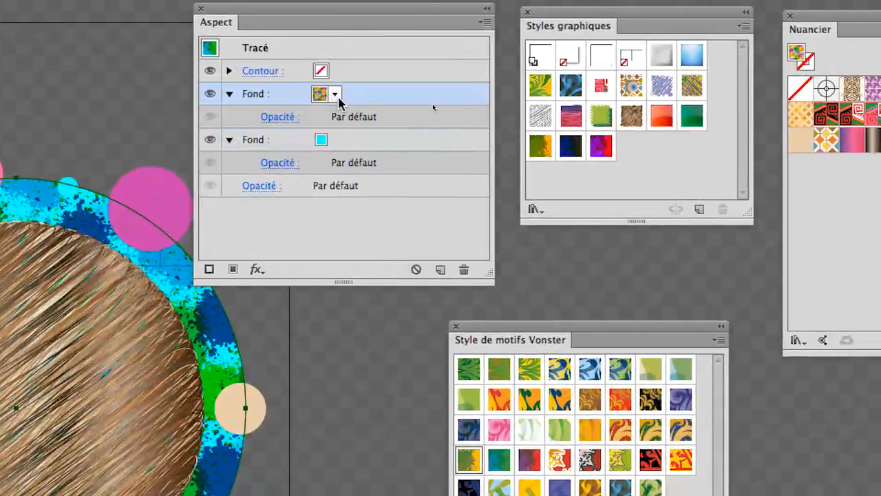
left_click(340, 96)
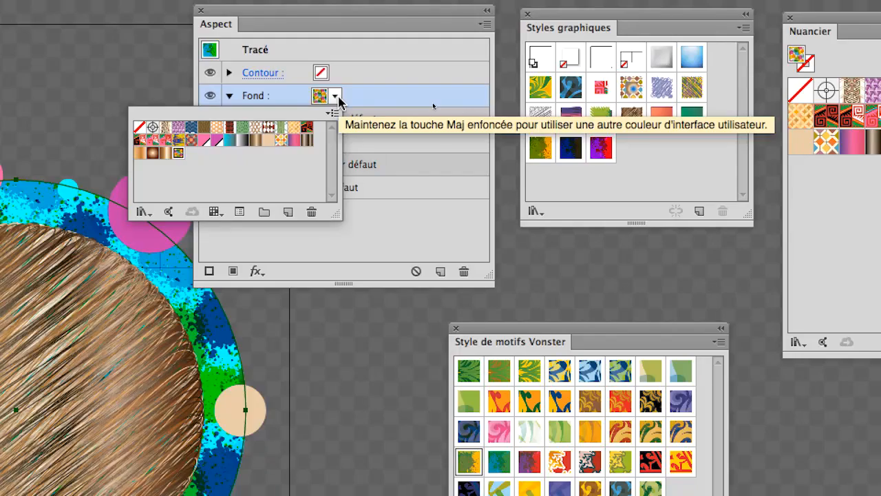
left_click(363, 97)
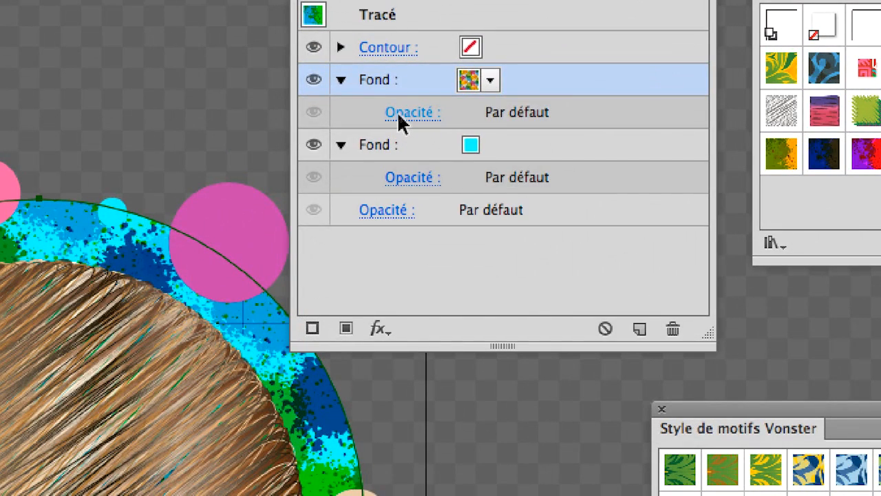
left_click(401, 118)
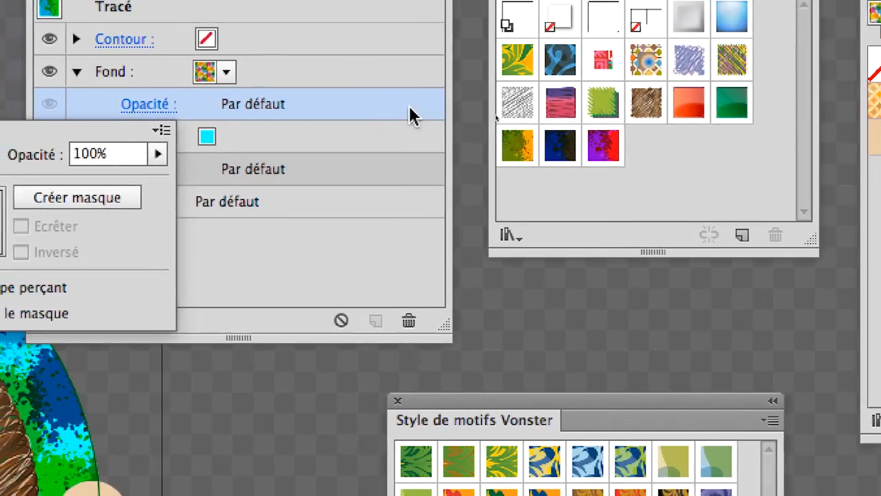
left_click(670, 115)
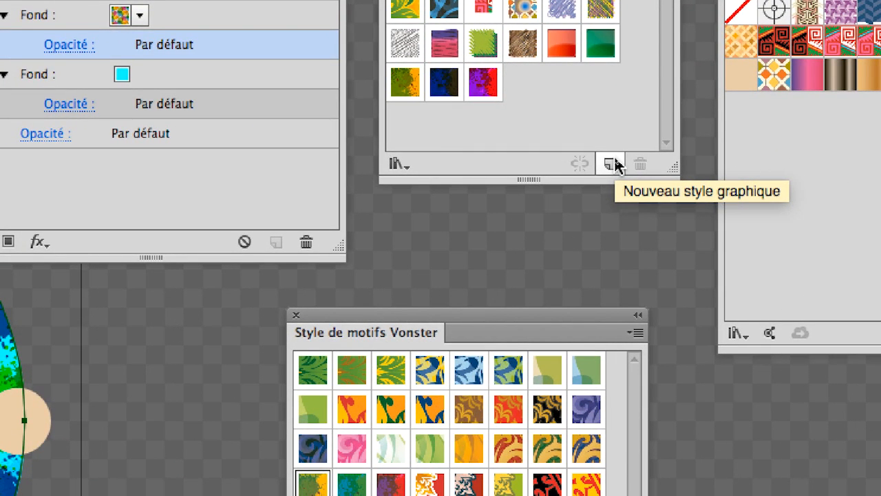
- Save the cyan appearance as a new graphic style, move the Aspect panel below the Nuancier panel, and deselect the circle
left_click(611, 164)
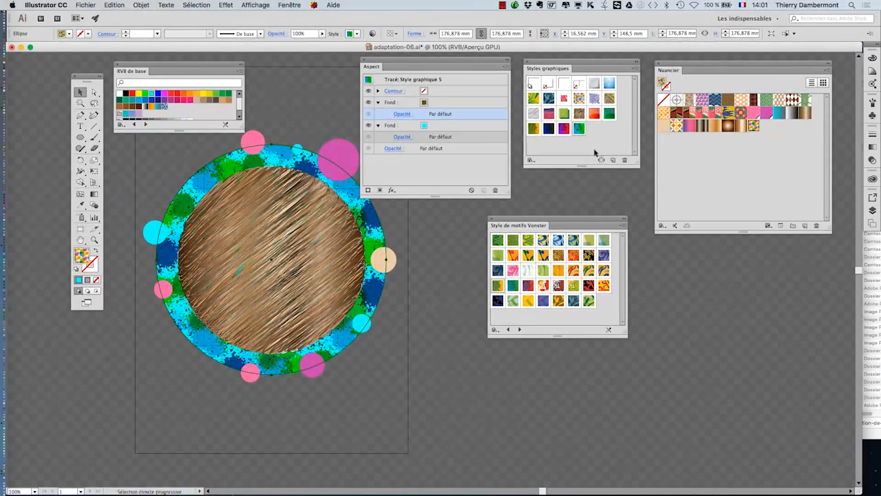
left_click_drag(456, 62, 776, 288)
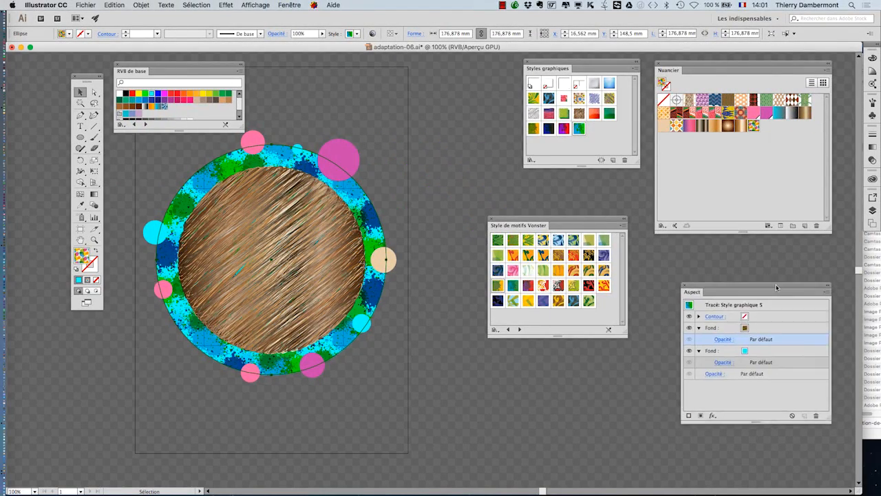
left_click(493, 393)
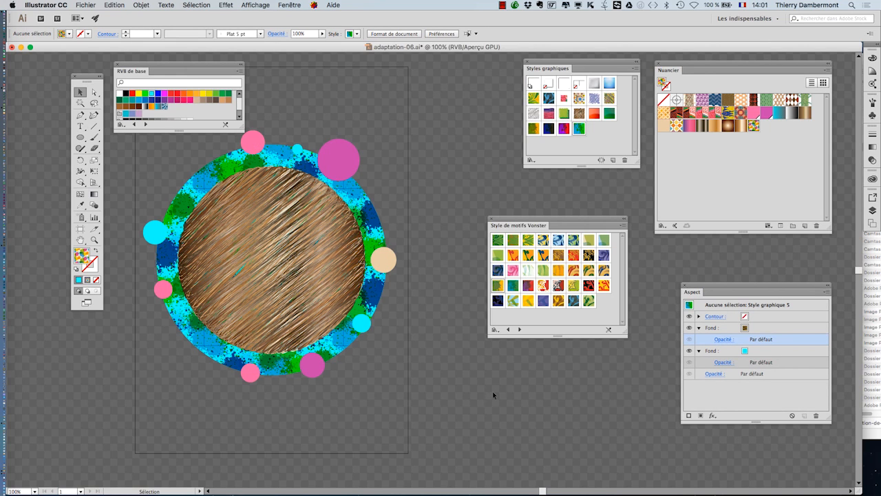